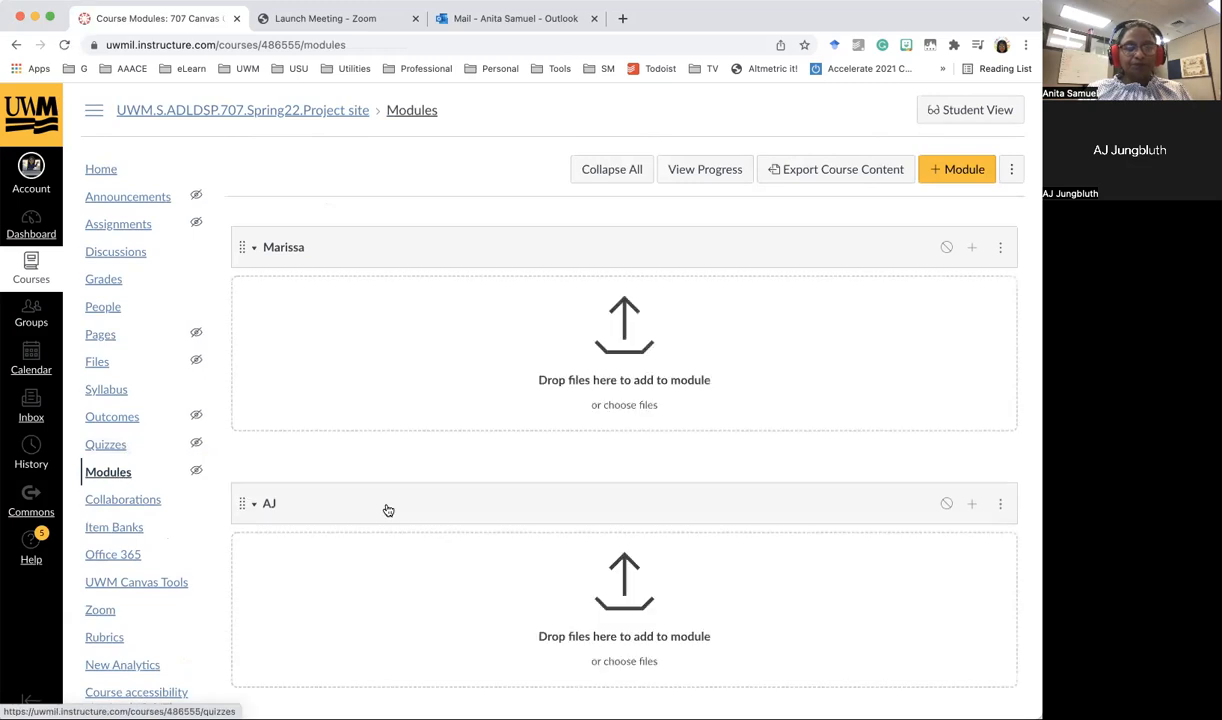
scroll(412, 455, down, 15)
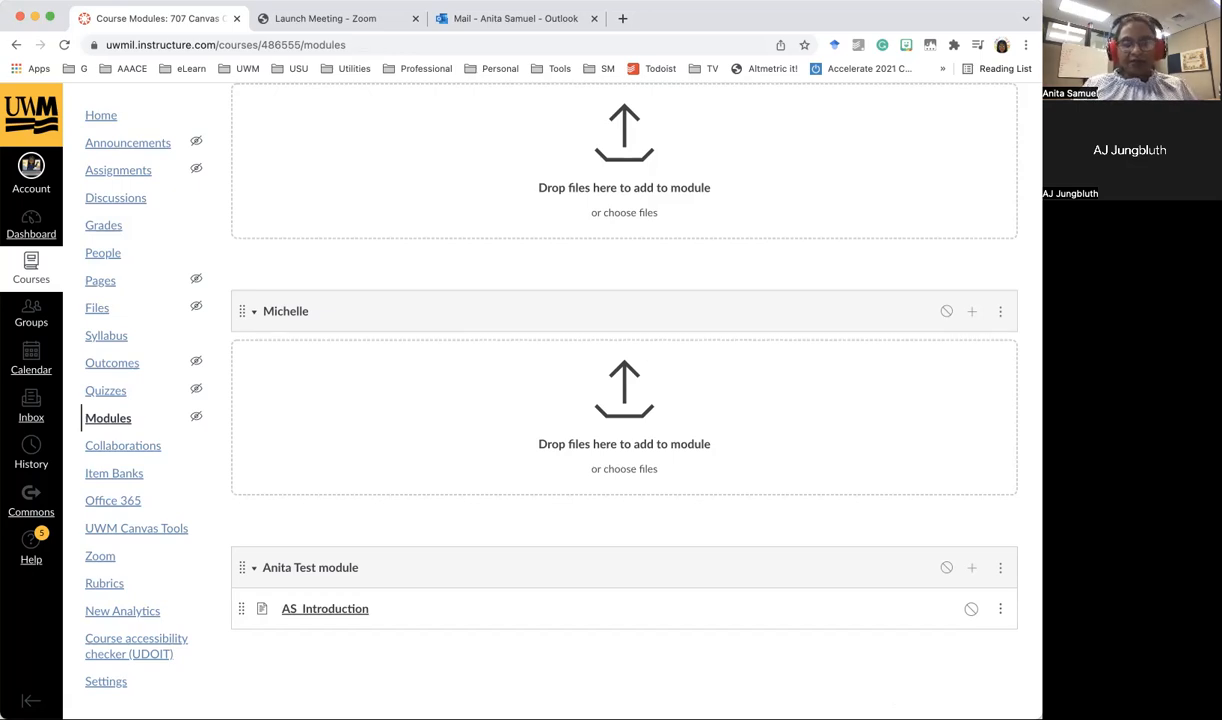
click(971, 567)
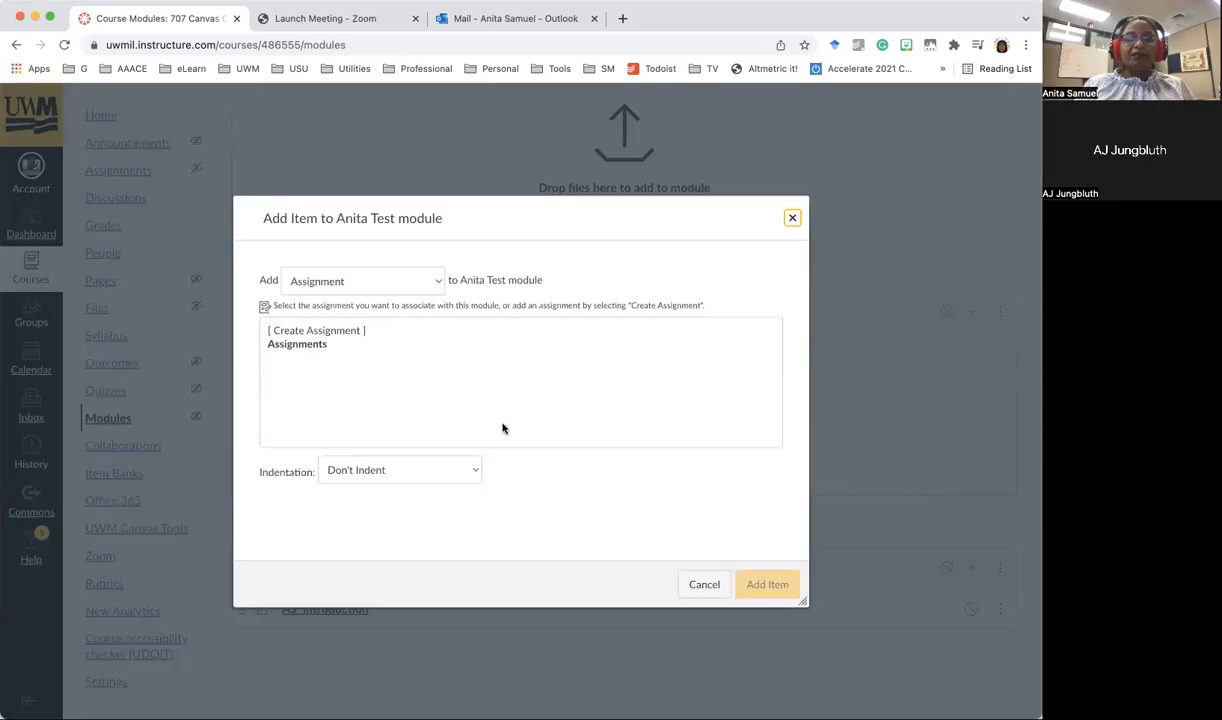
click(400, 281)
click(407, 318)
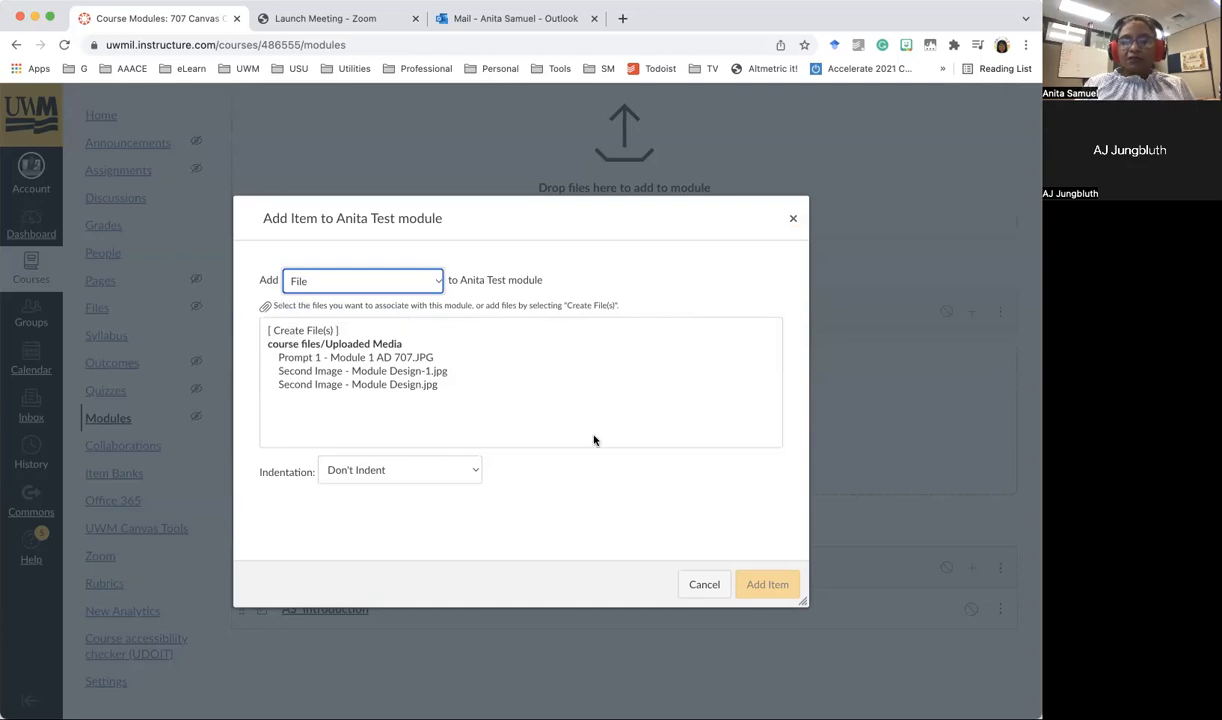
click(700, 584)
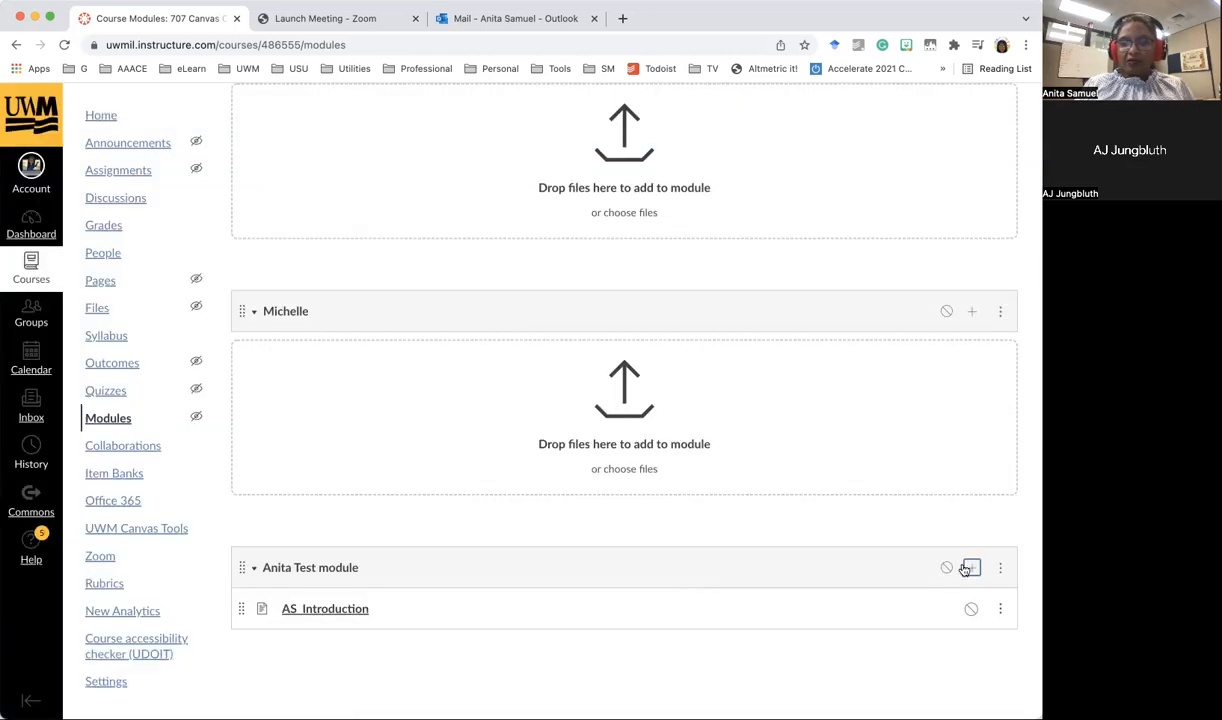
Step: Upload the file canvas accordion.docx into the course files folder and add it, without indentation, to the test module
click(970, 567)
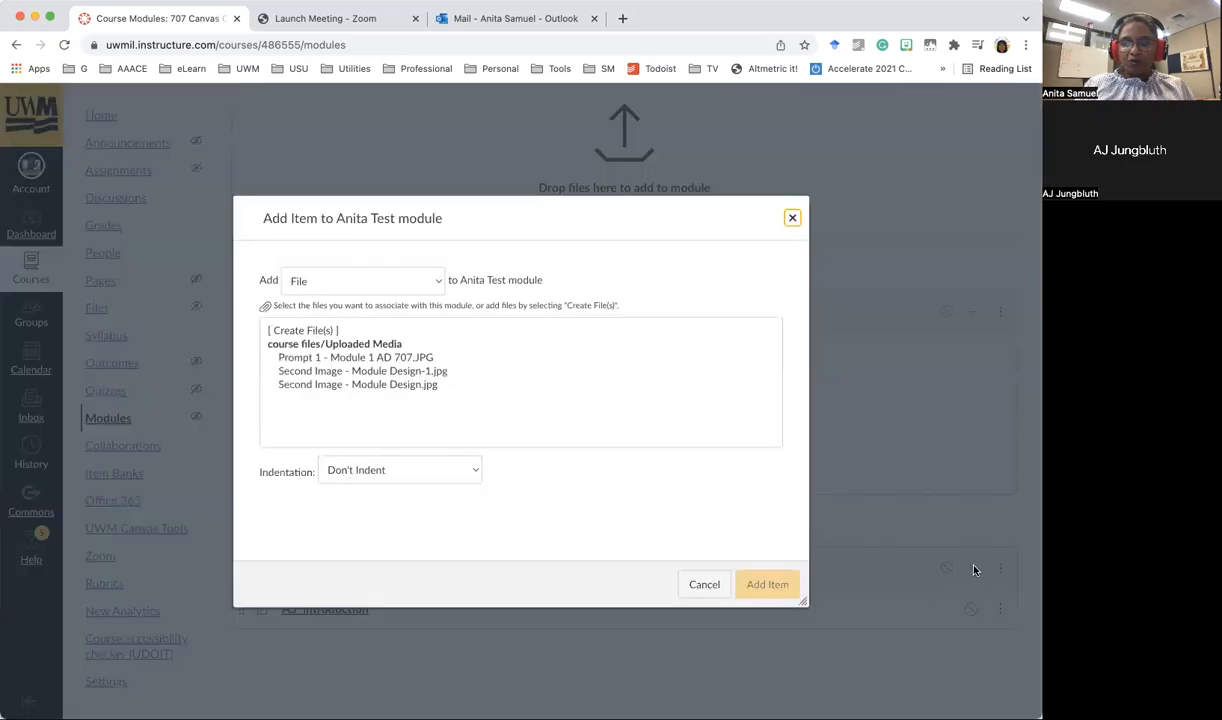
click(316, 265)
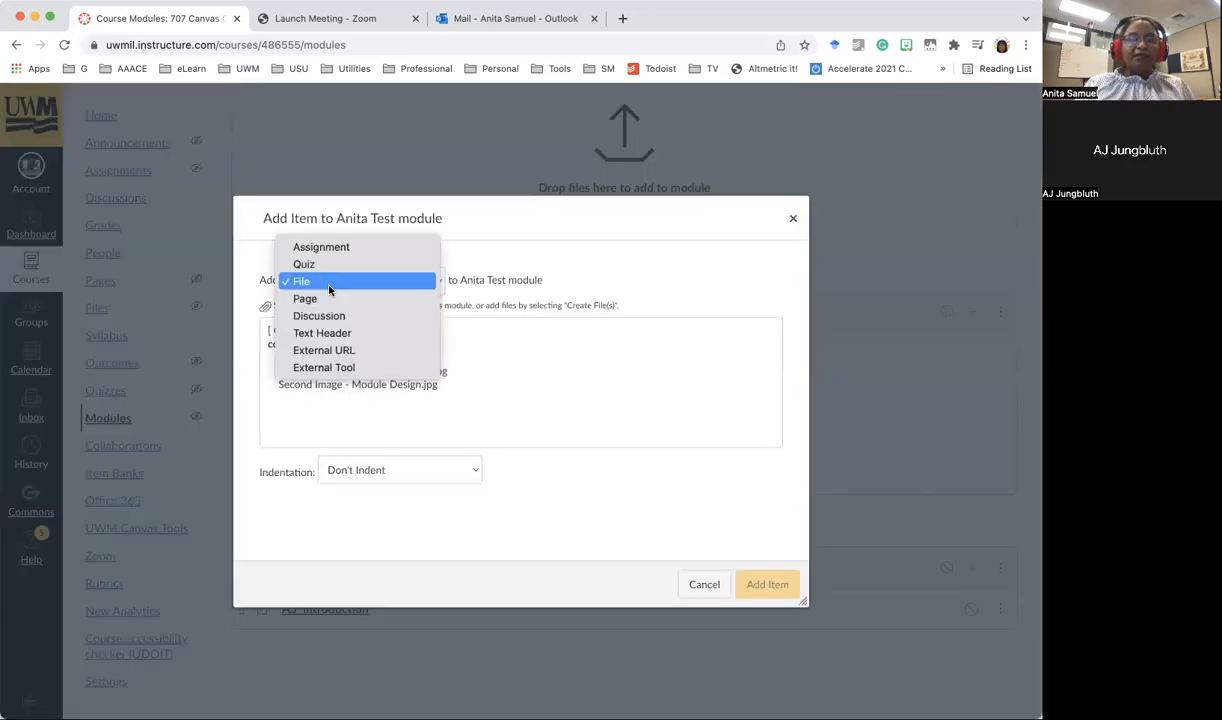
click(329, 284)
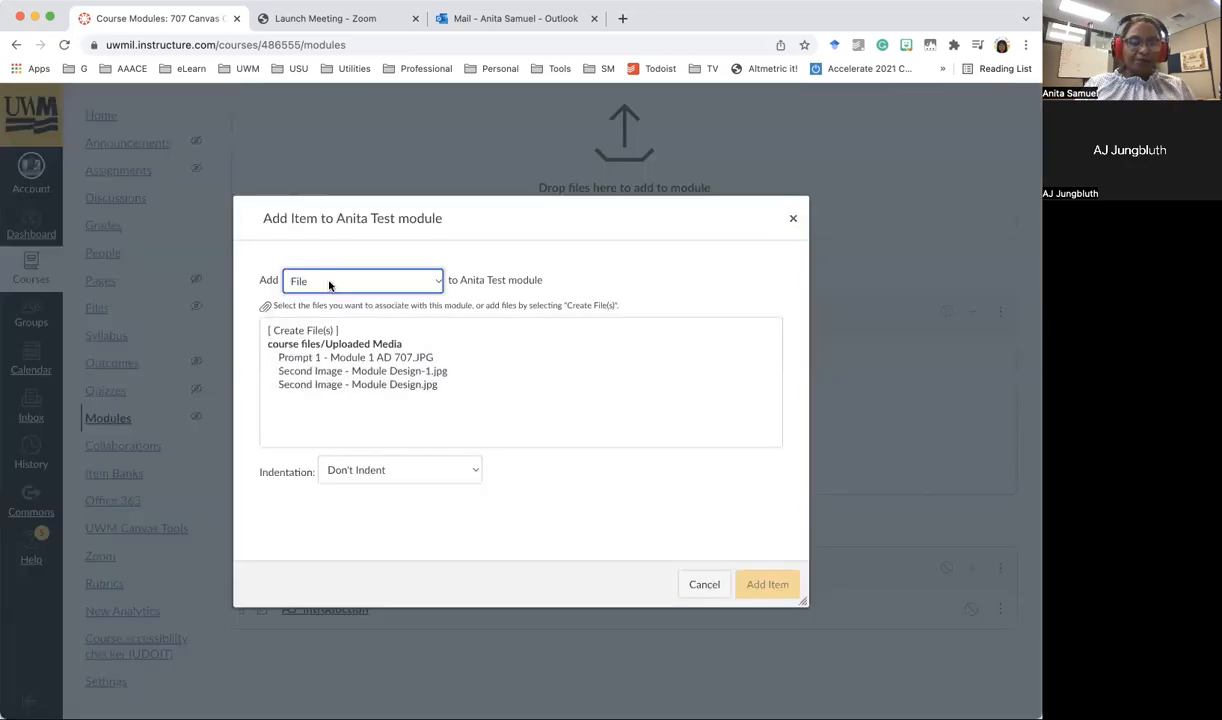
click(282, 330)
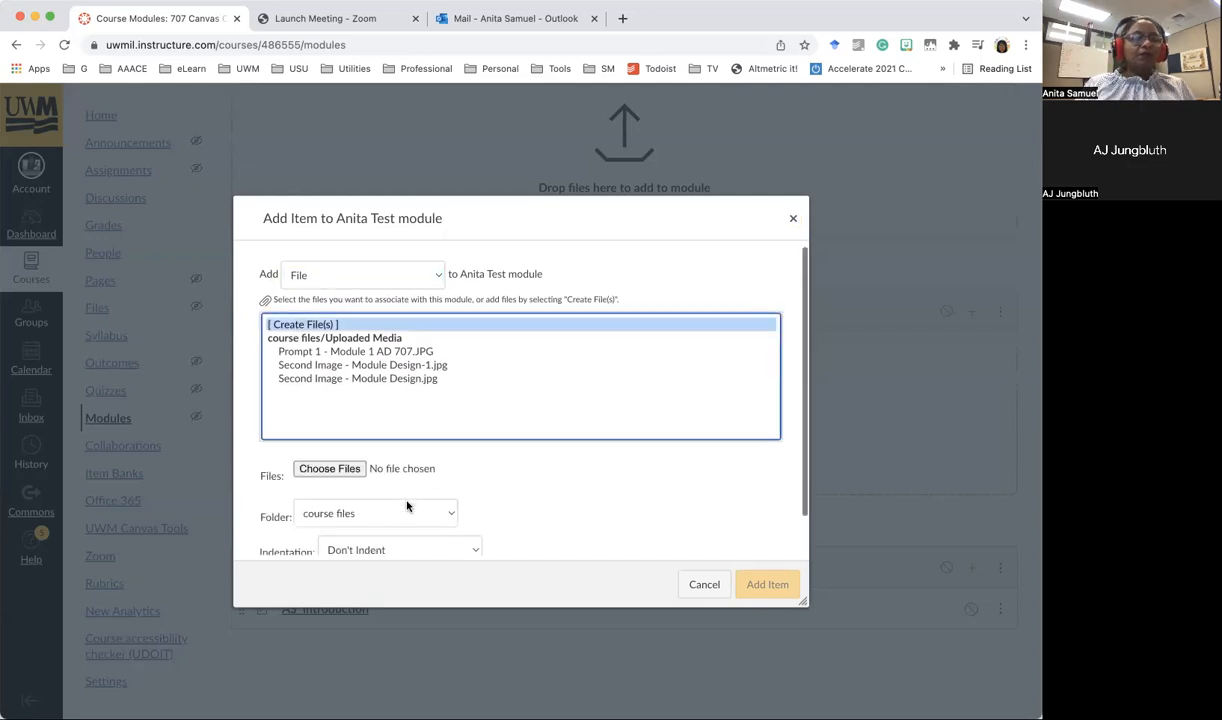
scroll(400, 510, down, 2)
click(328, 430)
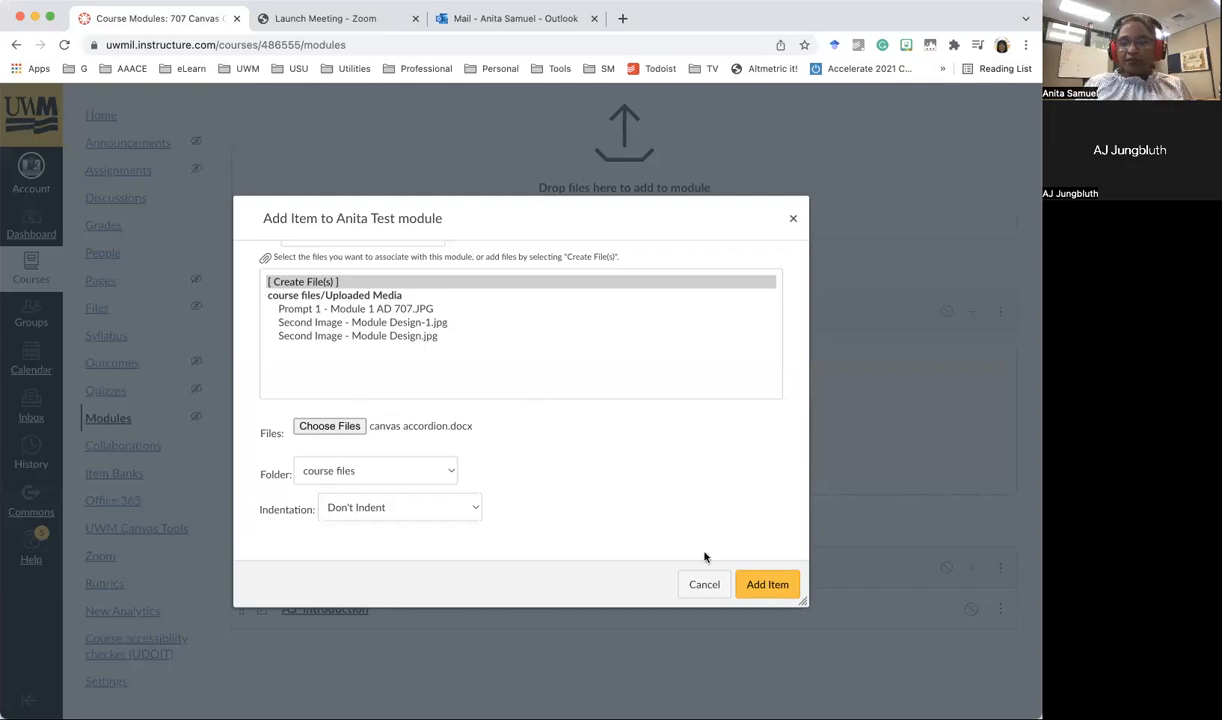
click(745, 581)
scroll(745, 581, down, 1)
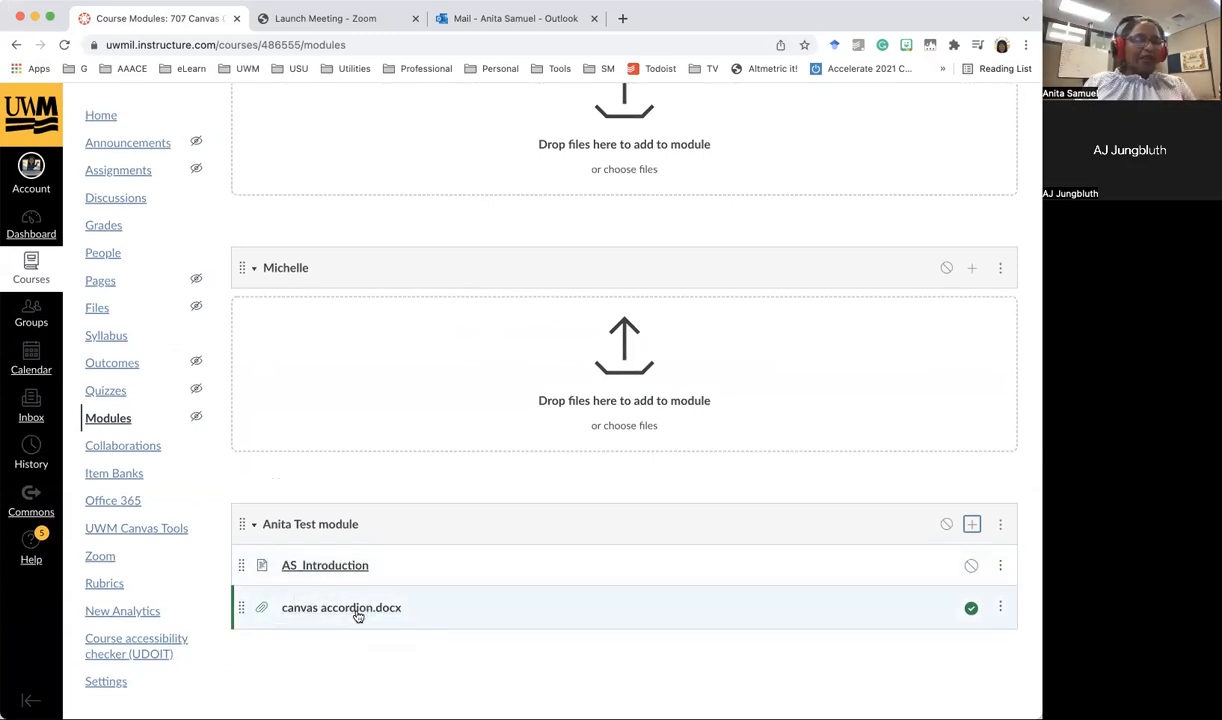
Step: Retitle the canvas accordion.docx item in the test module as "Accordion code"
click(1006, 612)
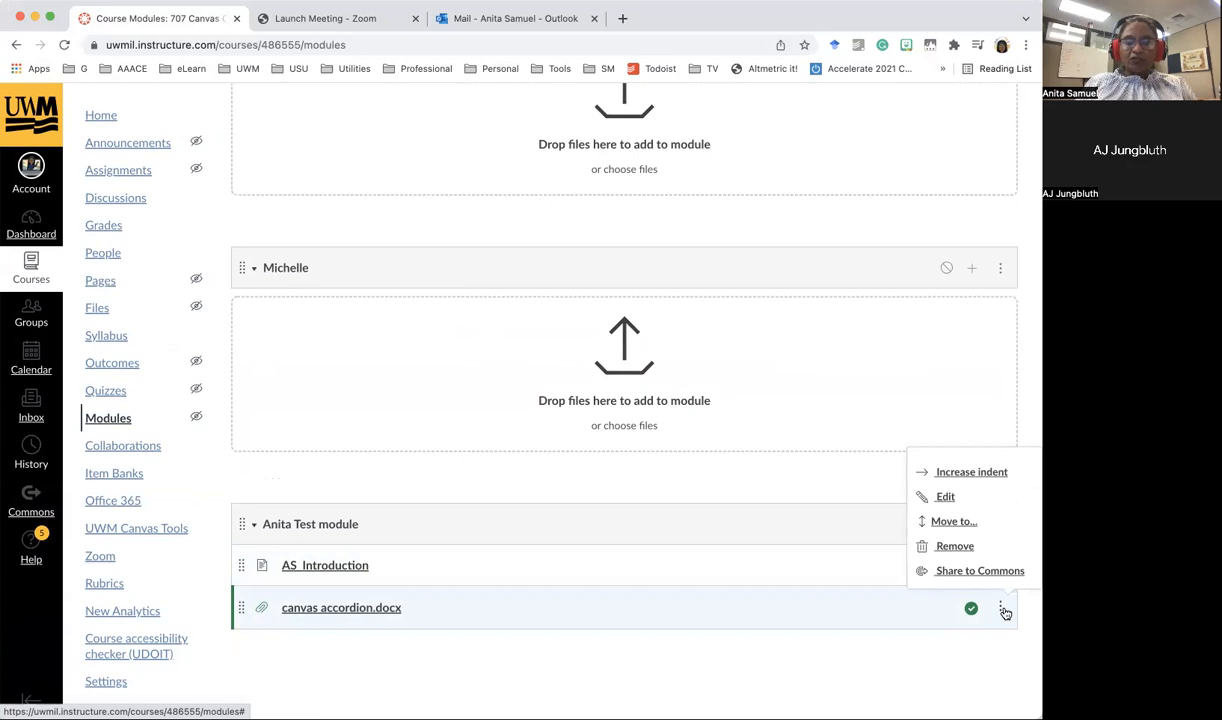
click(945, 496)
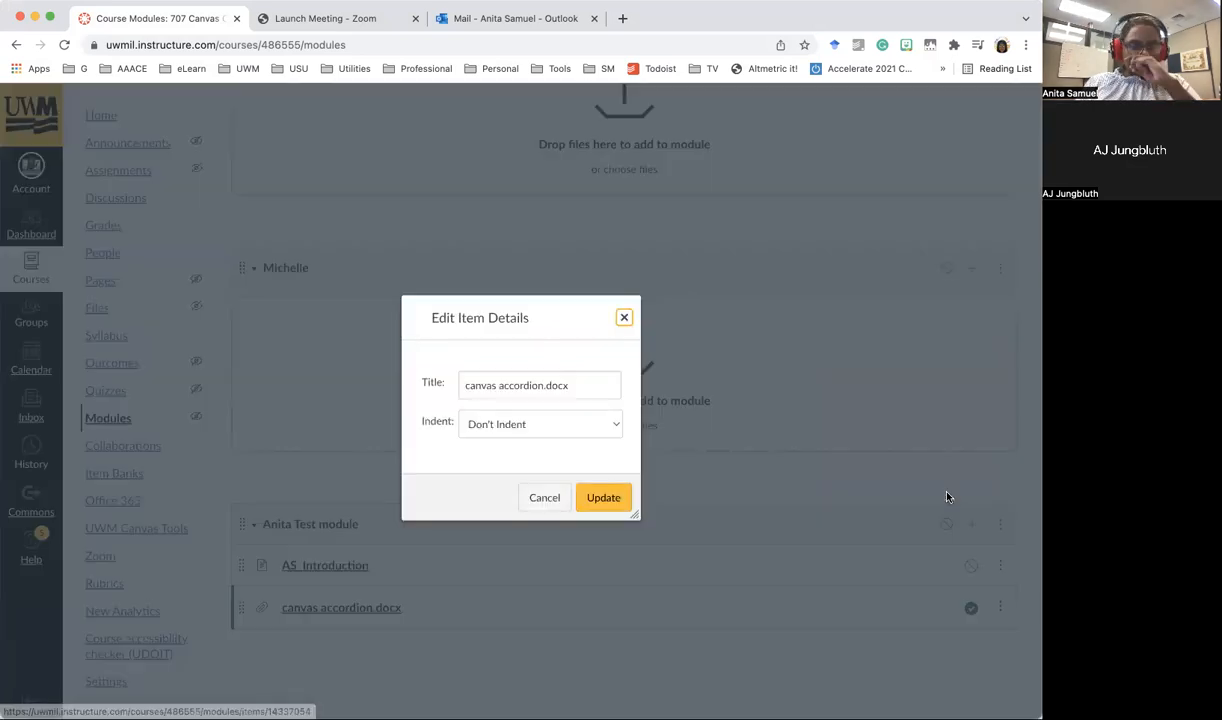
triple_click(583, 386)
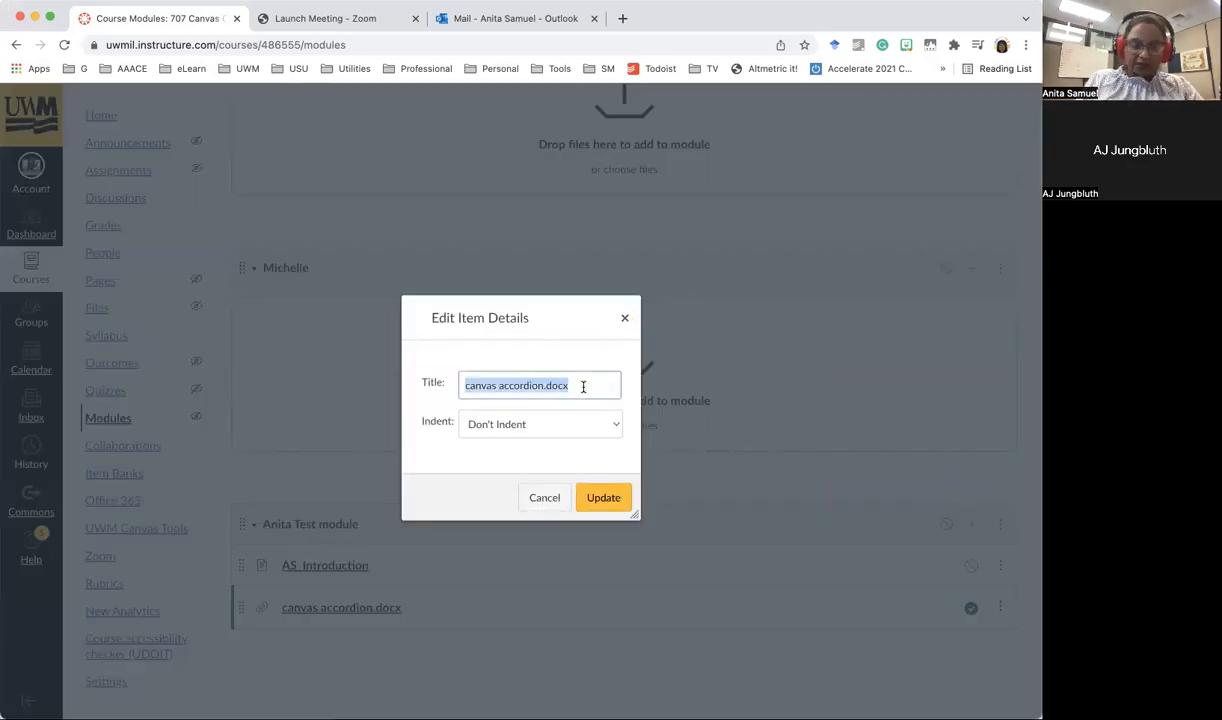
text(Accordion co)
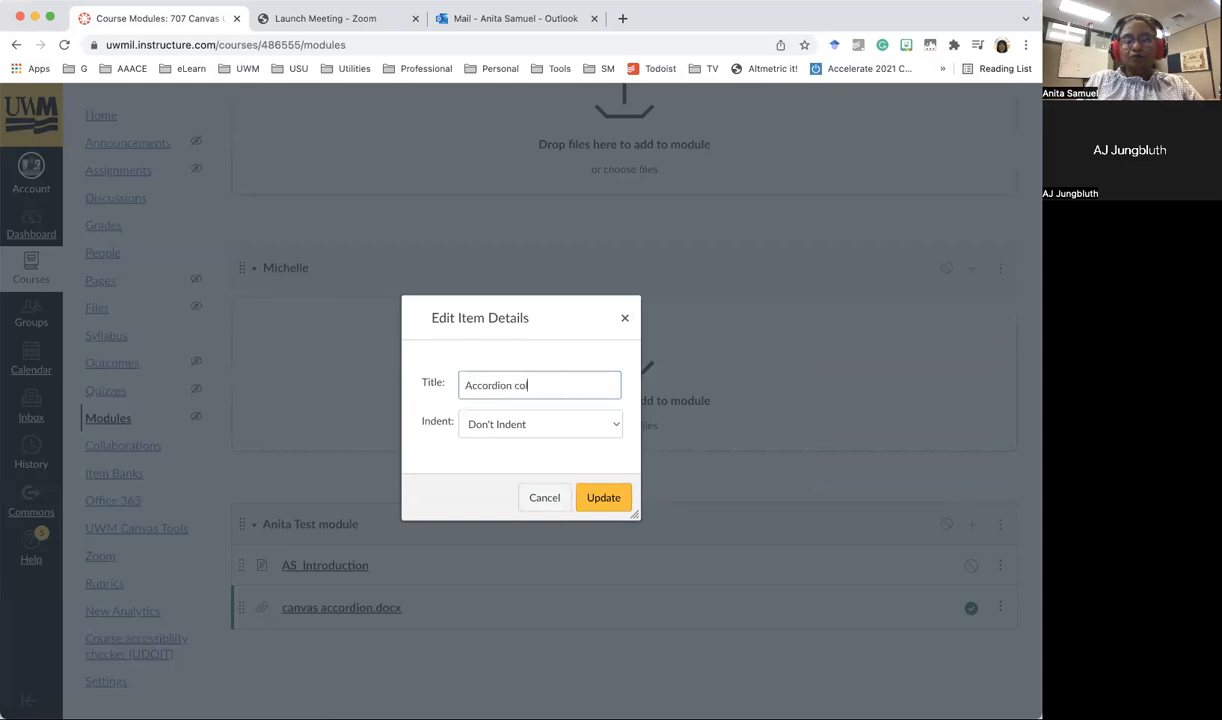
text(de)
click(603, 497)
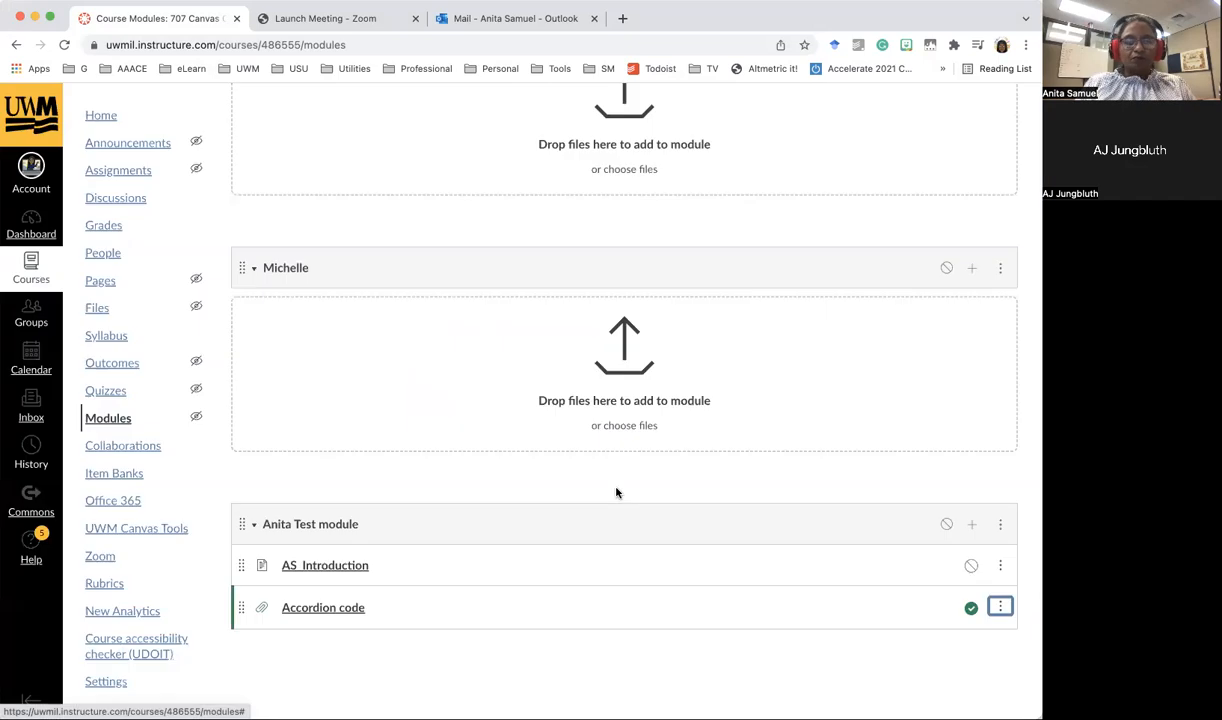
Step: View the AS_Introduction page, advance to the following module item, and return to the test module in the modules list
click(330, 566)
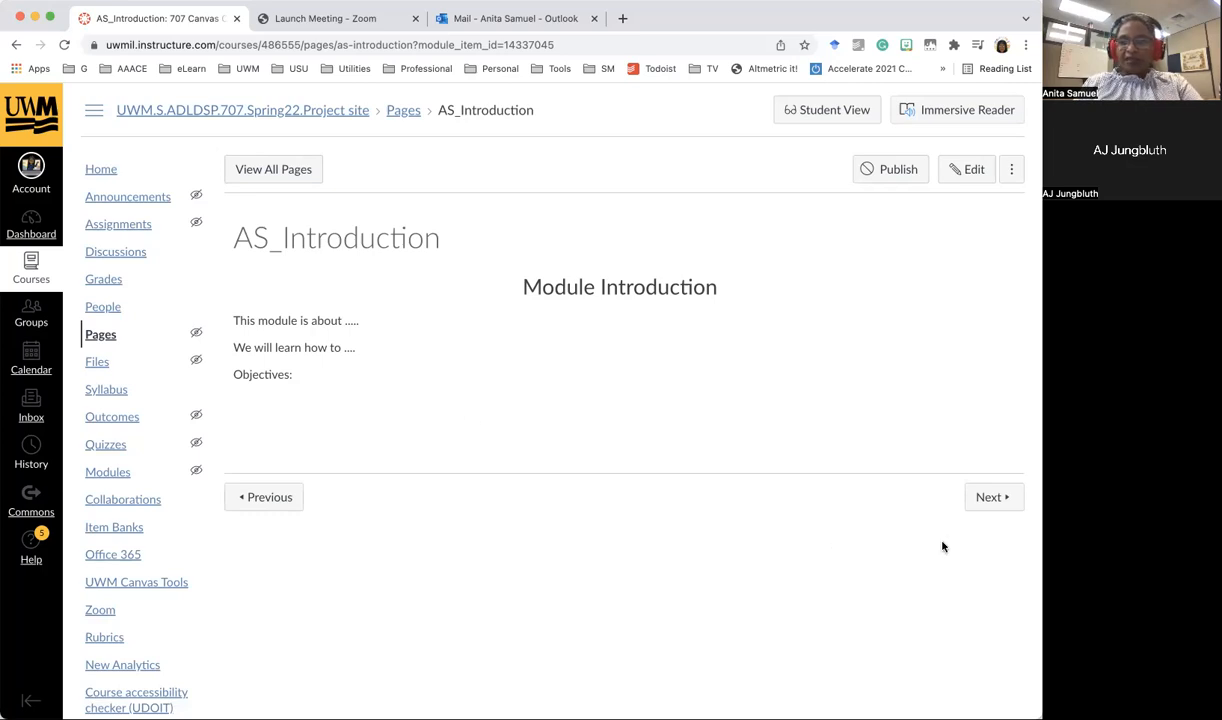
click(996, 506)
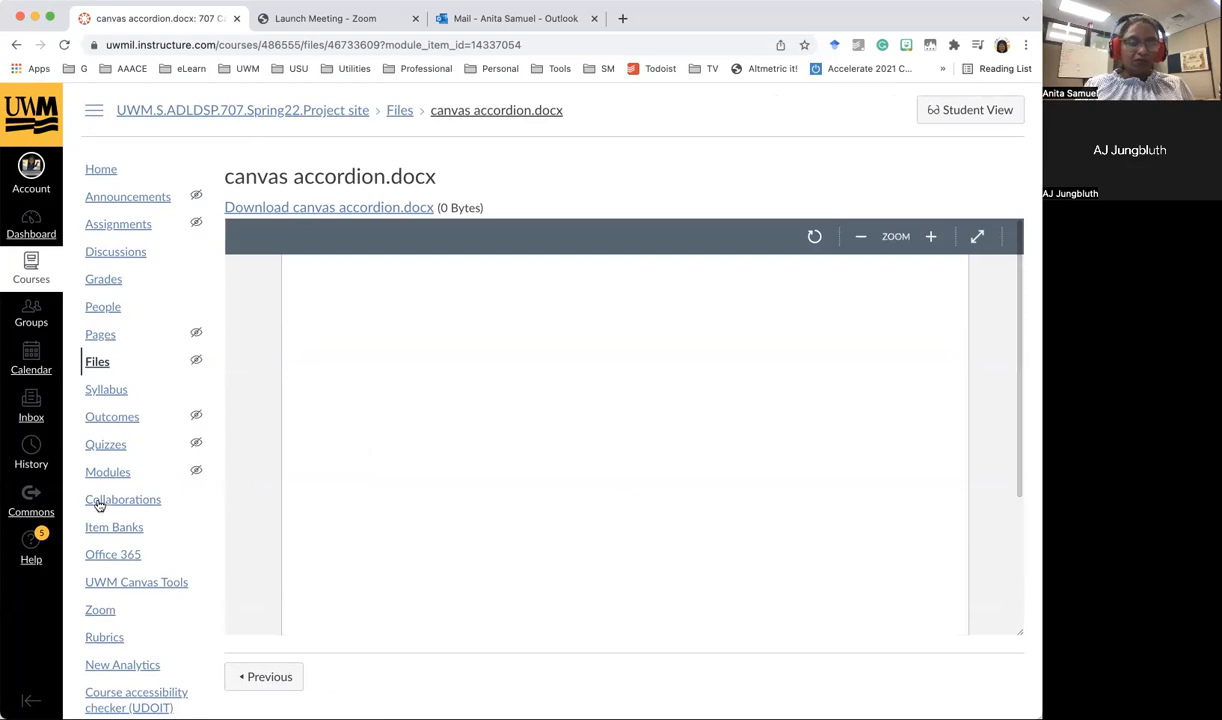
scroll(108, 482, down, 1)
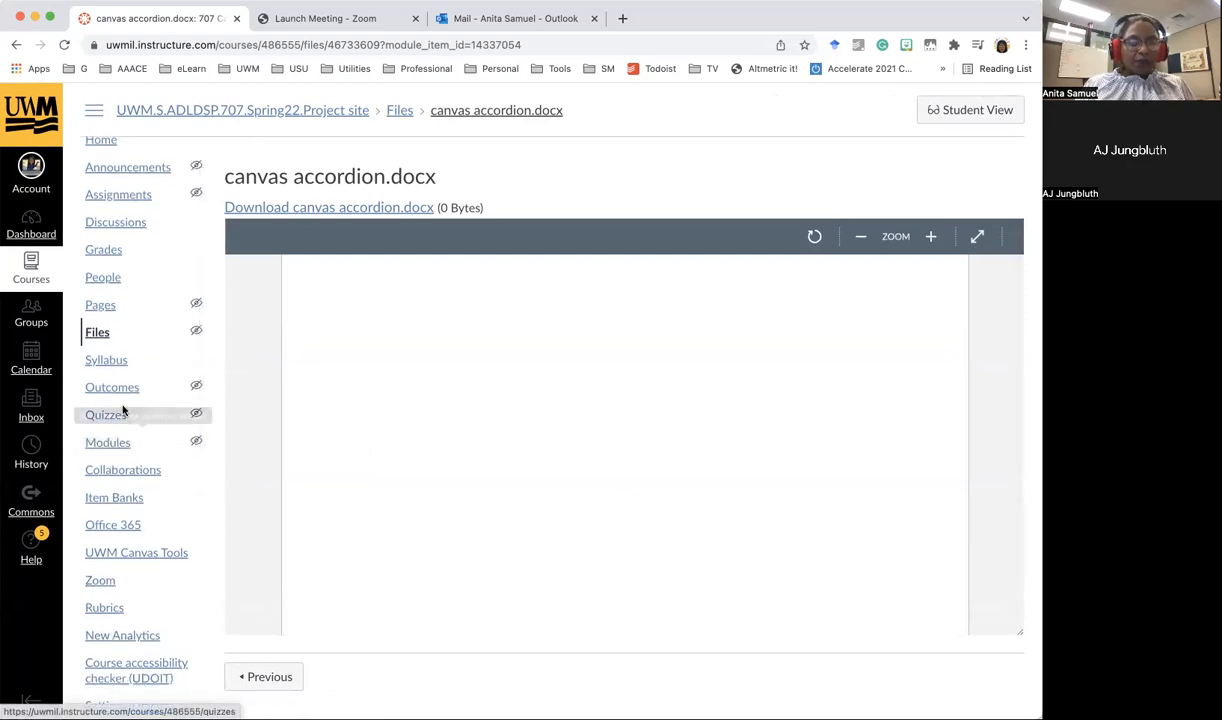
click(116, 443)
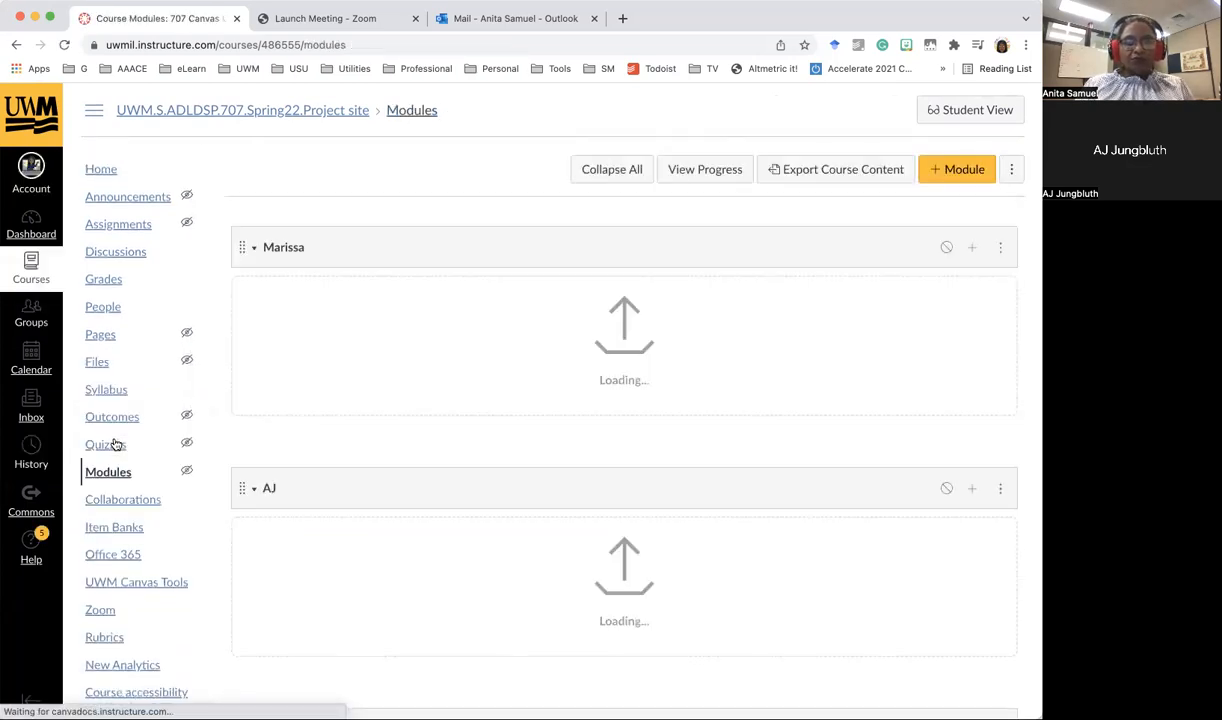
scroll(450, 502, down, 10)
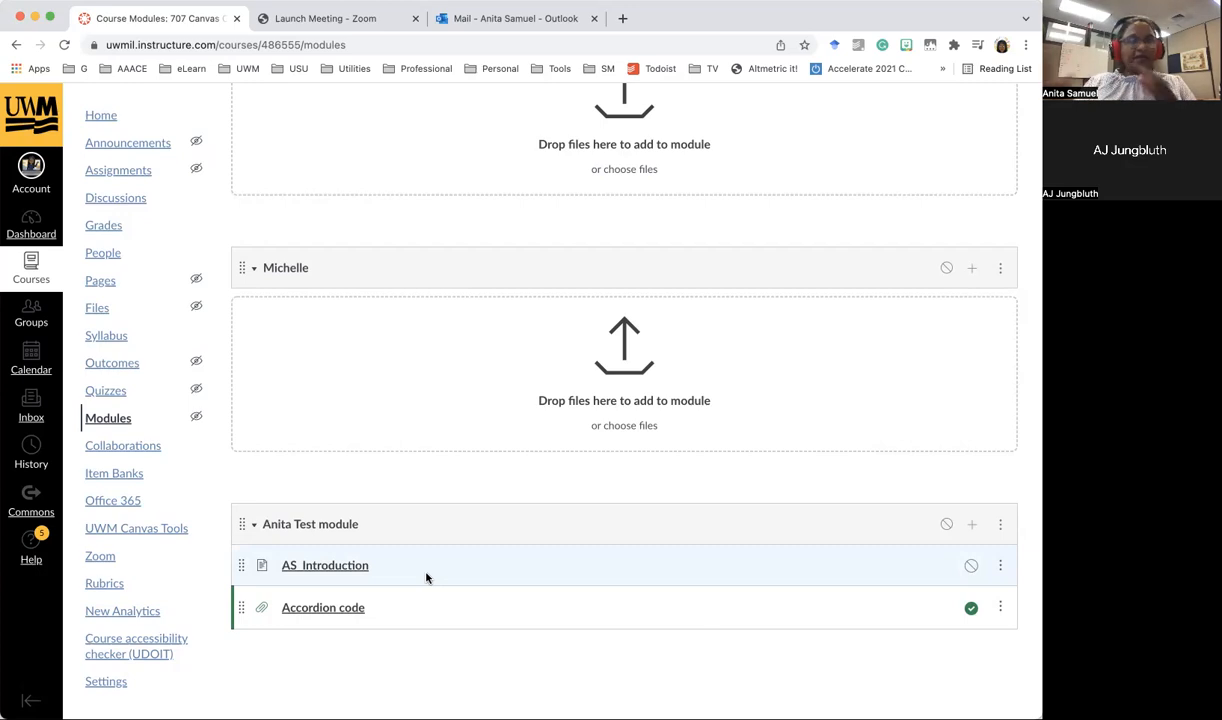
click(973, 527)
click(380, 282)
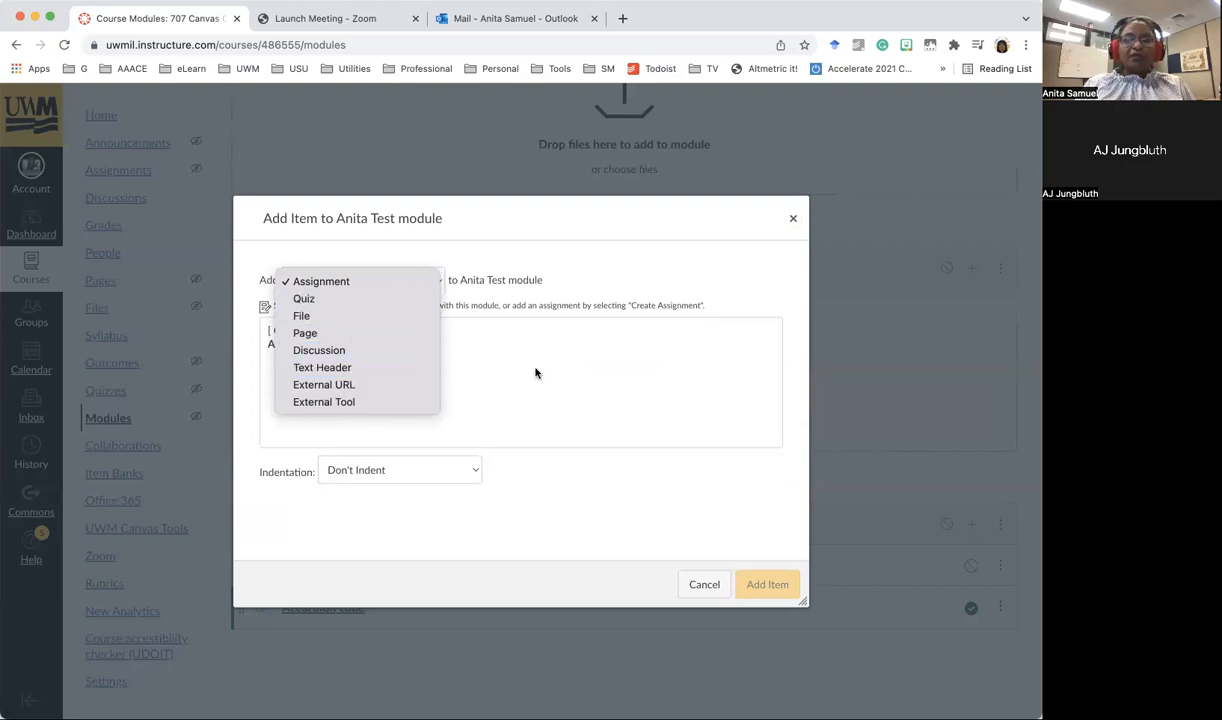
click(700, 584)
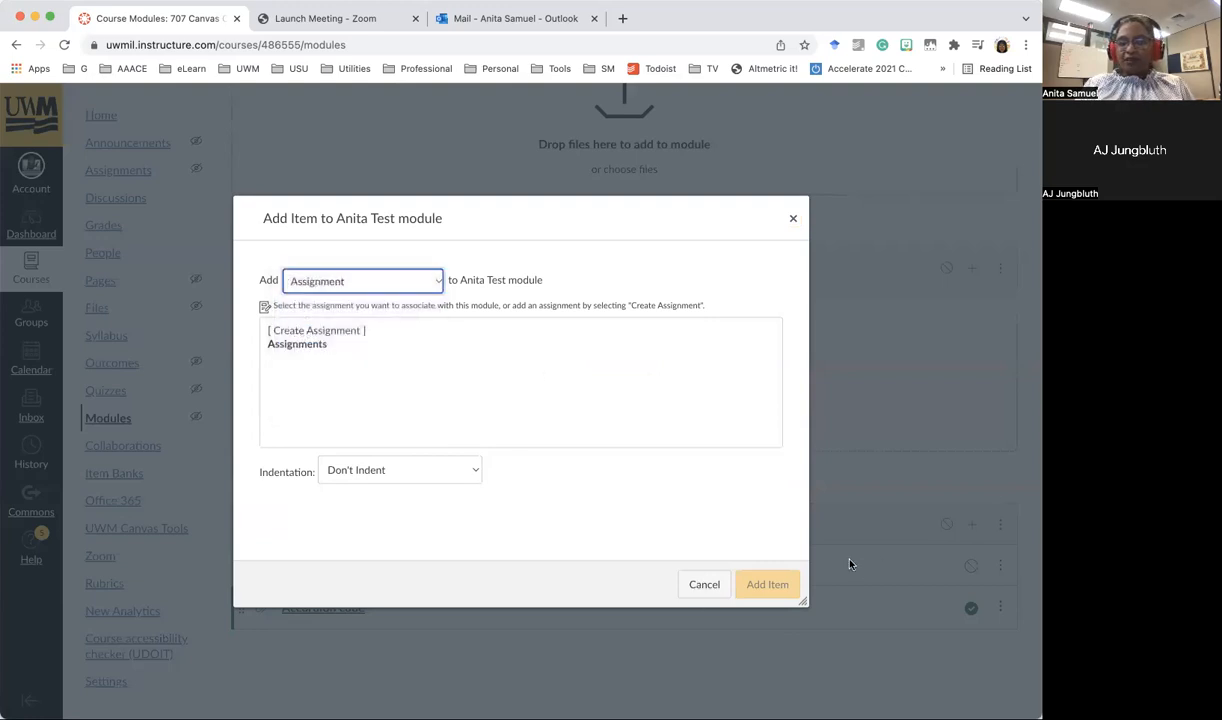
click(700, 584)
Step: Add a new discussion topic named "AS-Introduction" to the test module, without indentation
click(972, 525)
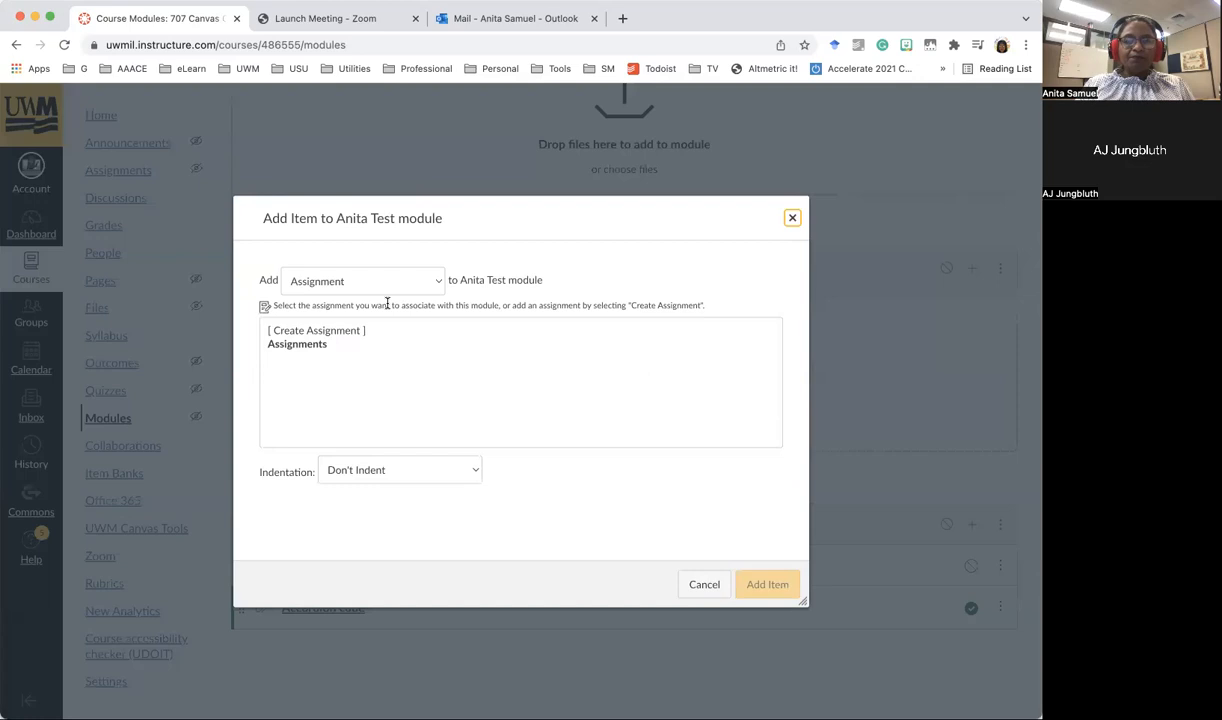
click(344, 281)
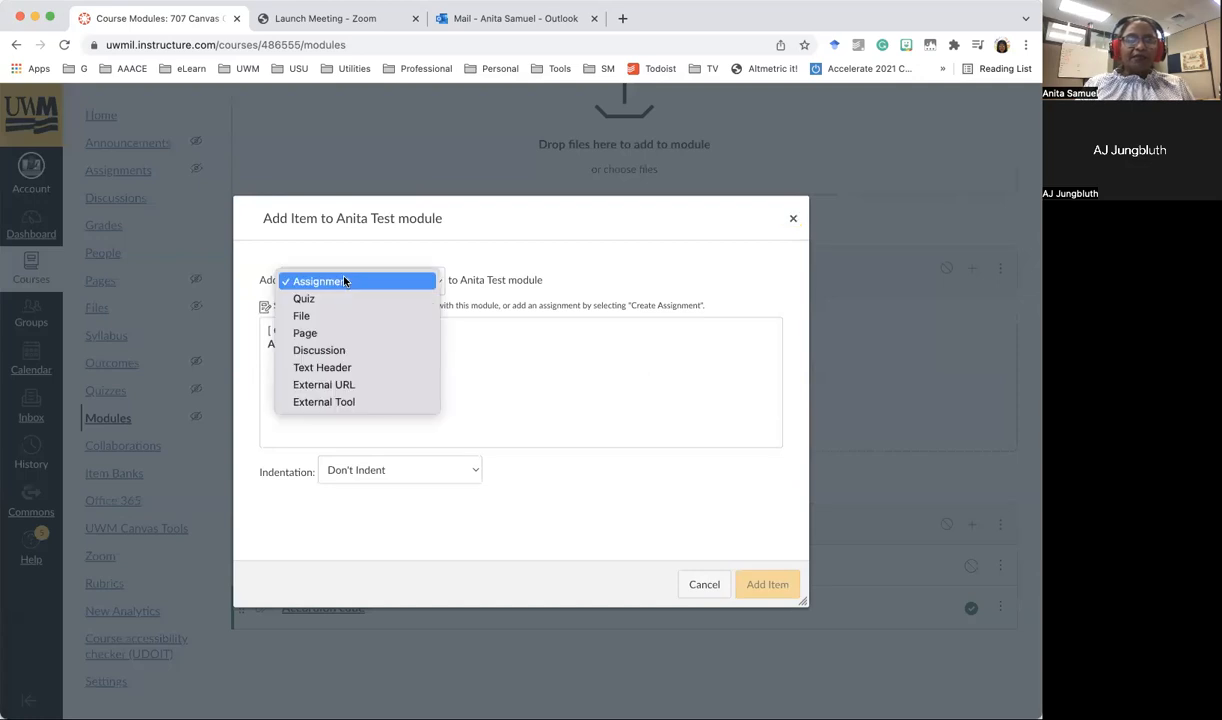
click(341, 351)
click(323, 331)
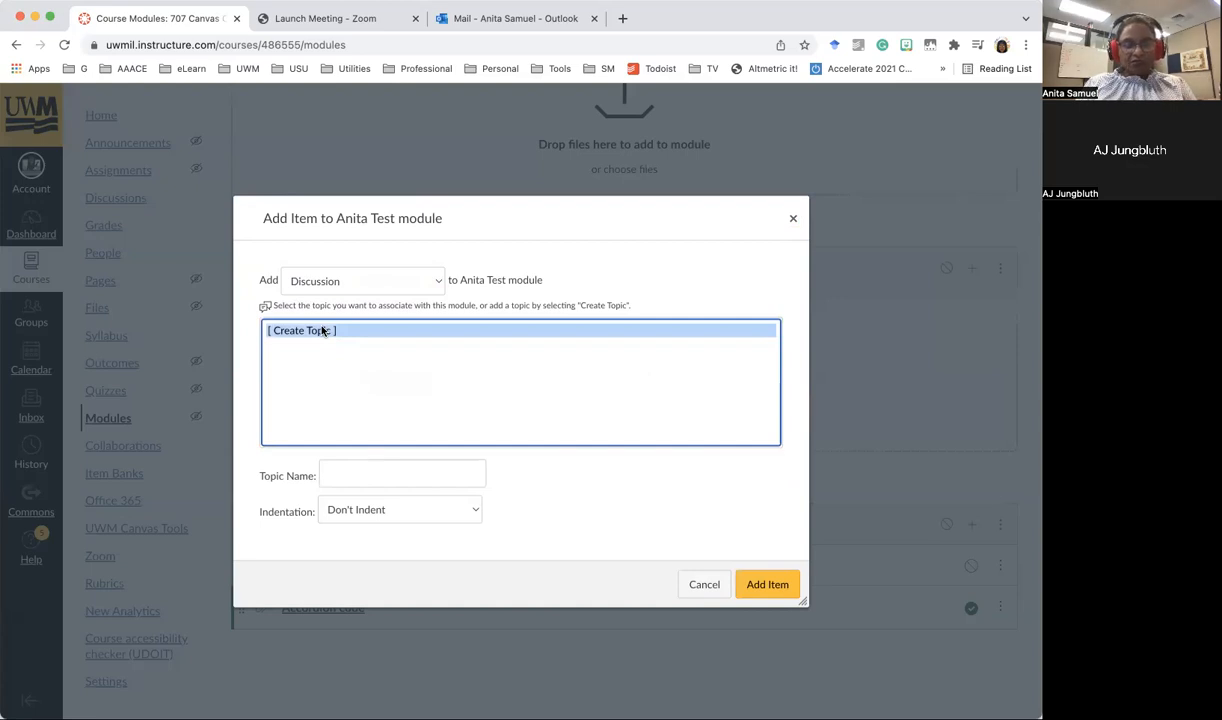
click(339, 478)
text(AS-Intr)
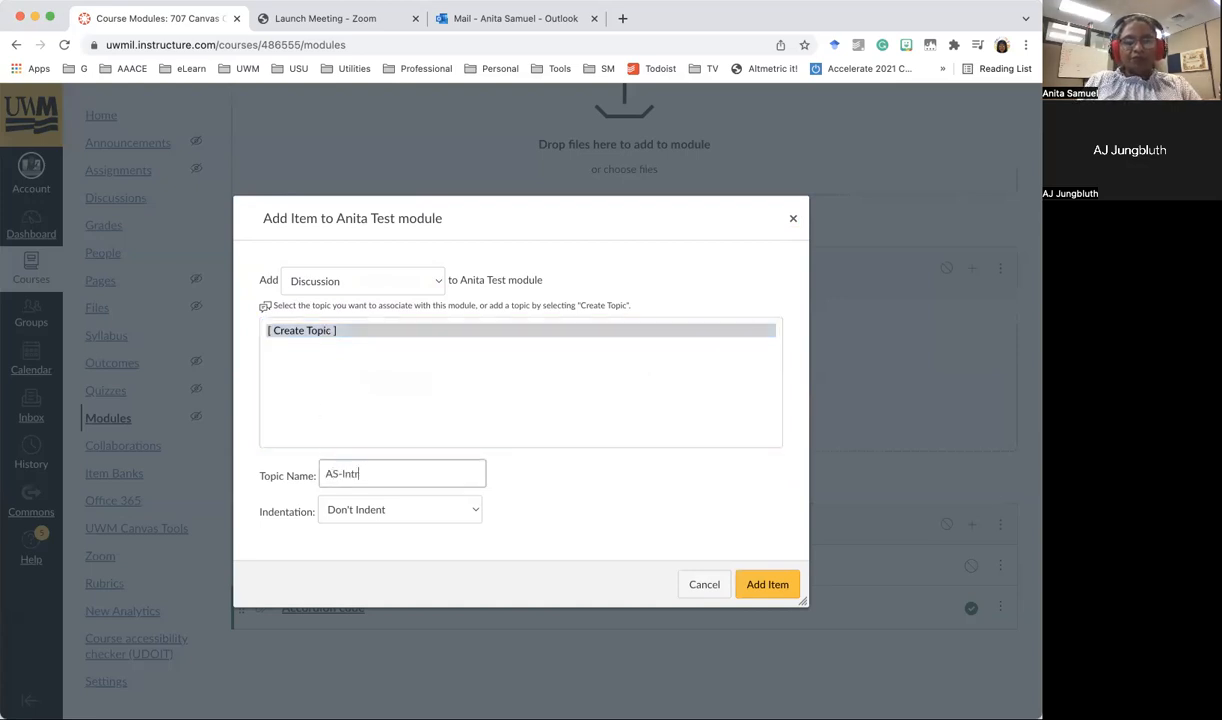
text(oduction)
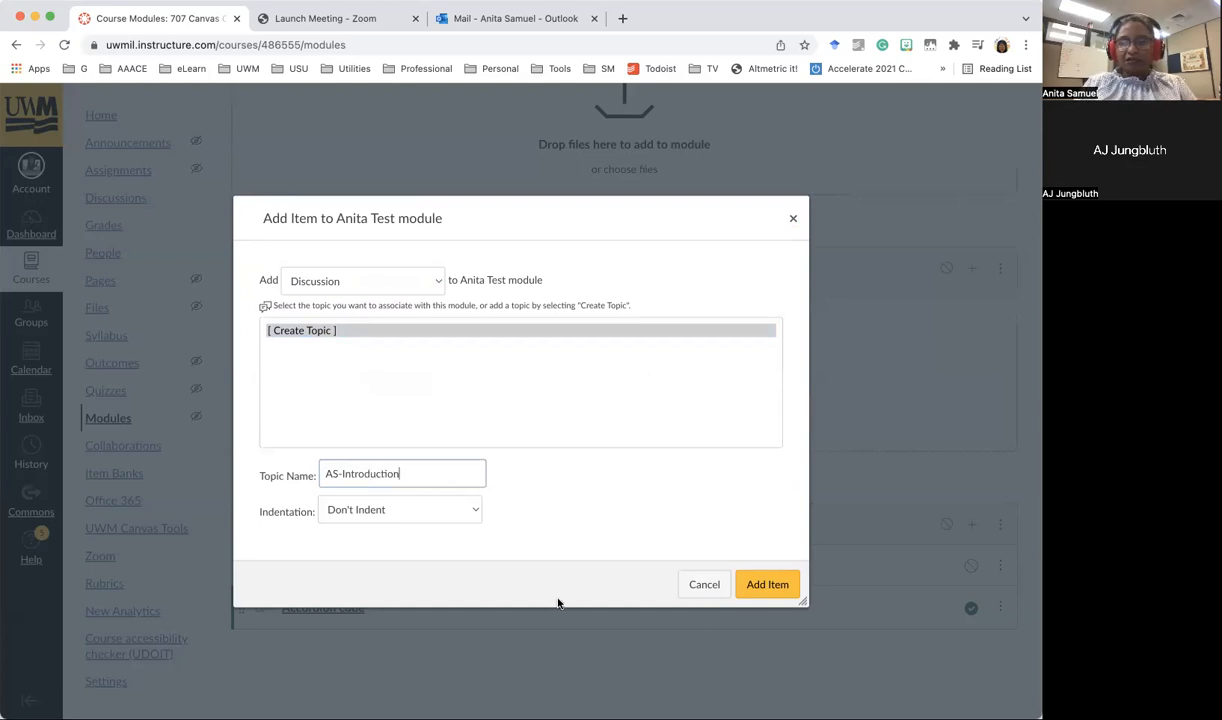
click(760, 590)
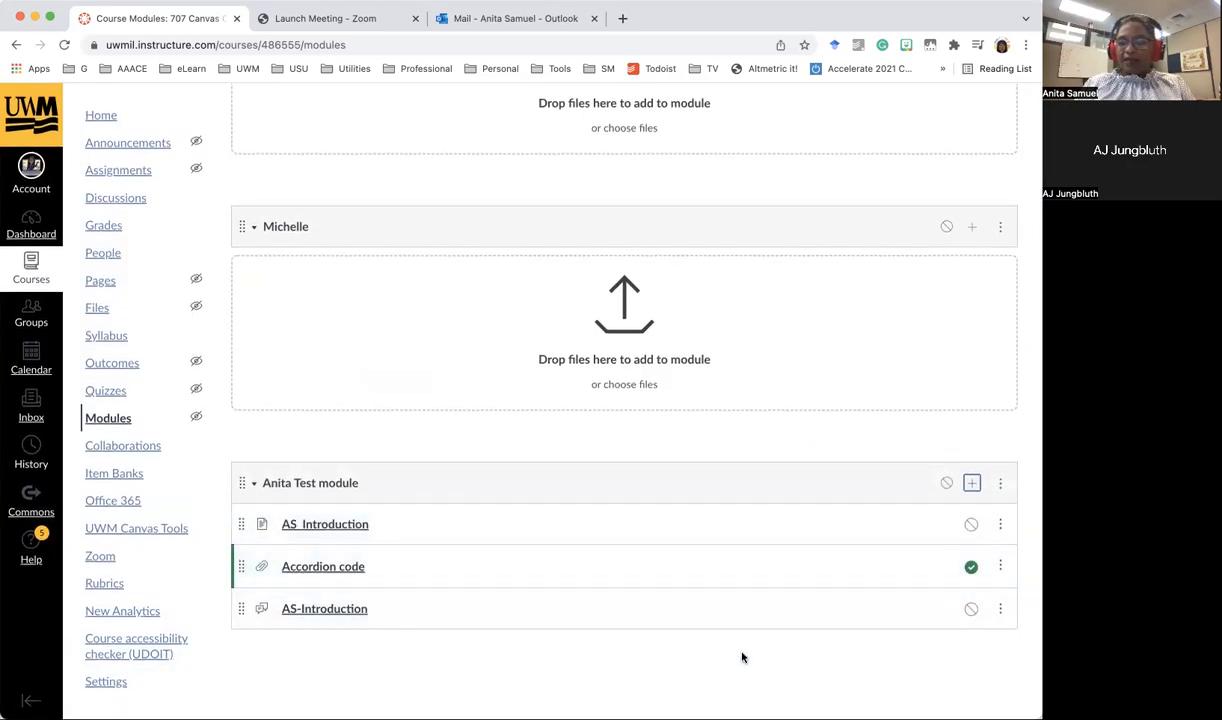
Step: Open the AS-Introduction discussion for editing and enter the prompt "Post your personal introduction.", correcting the misspelled word
click(345, 608)
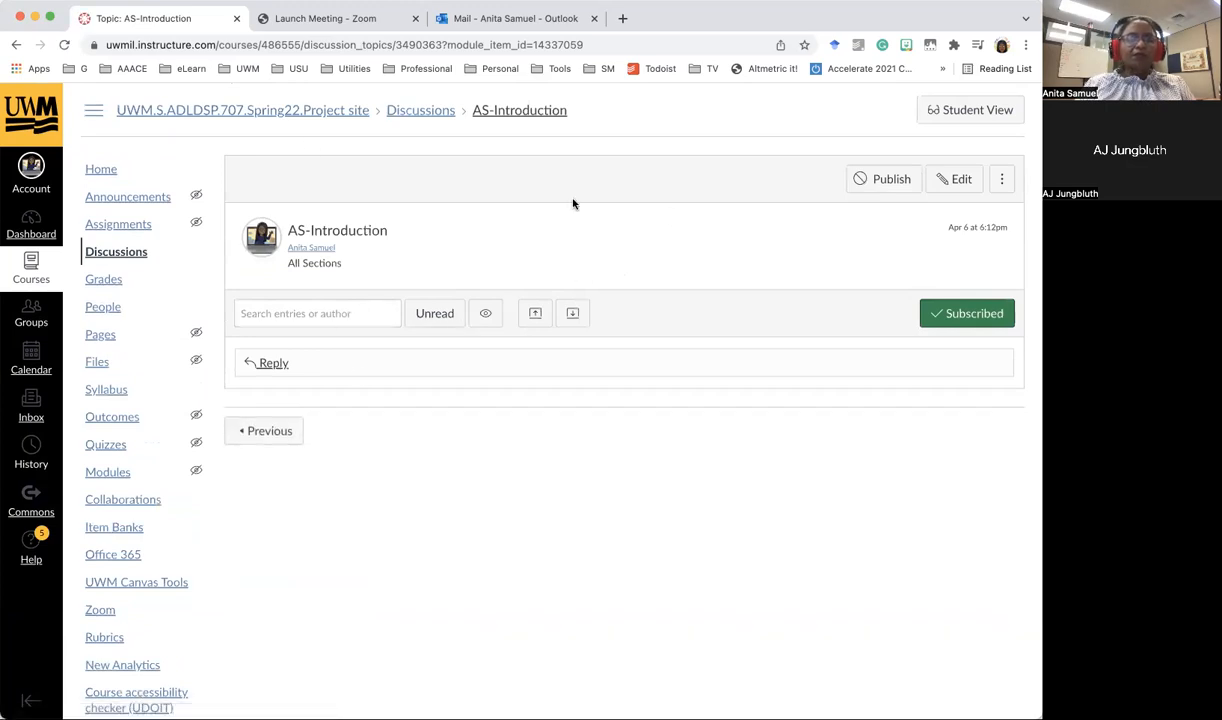
click(963, 190)
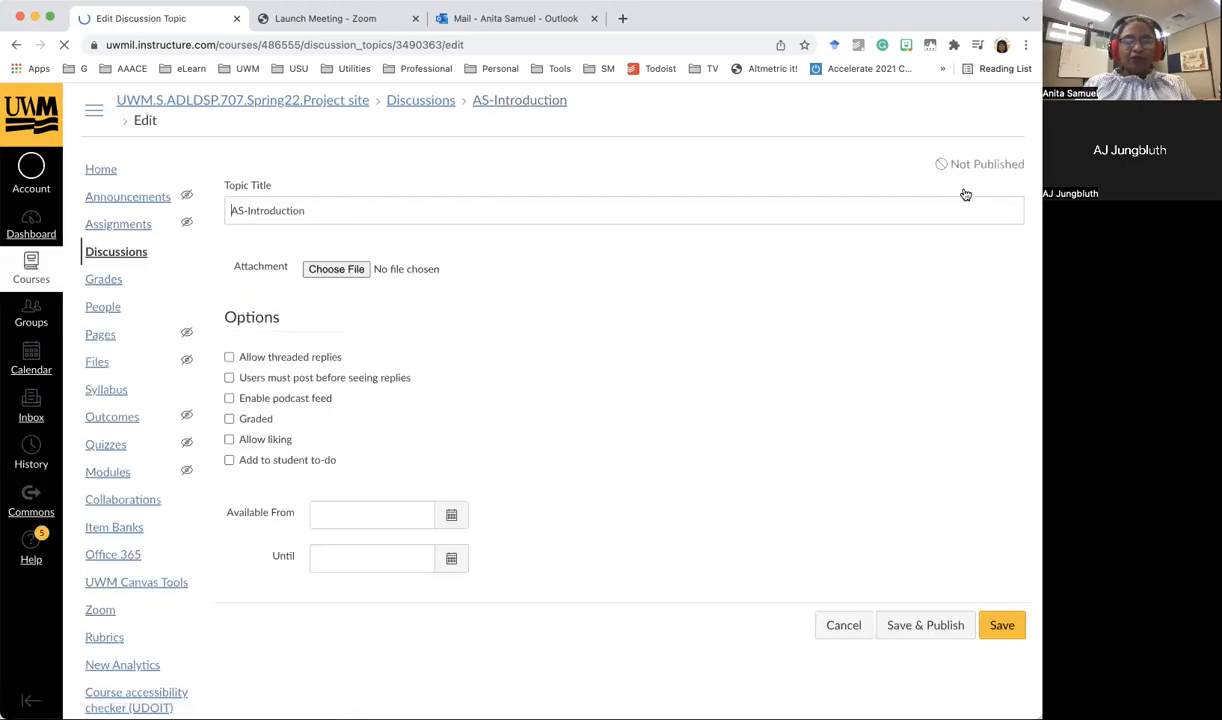
click(654, 409)
text(Post your peroson)
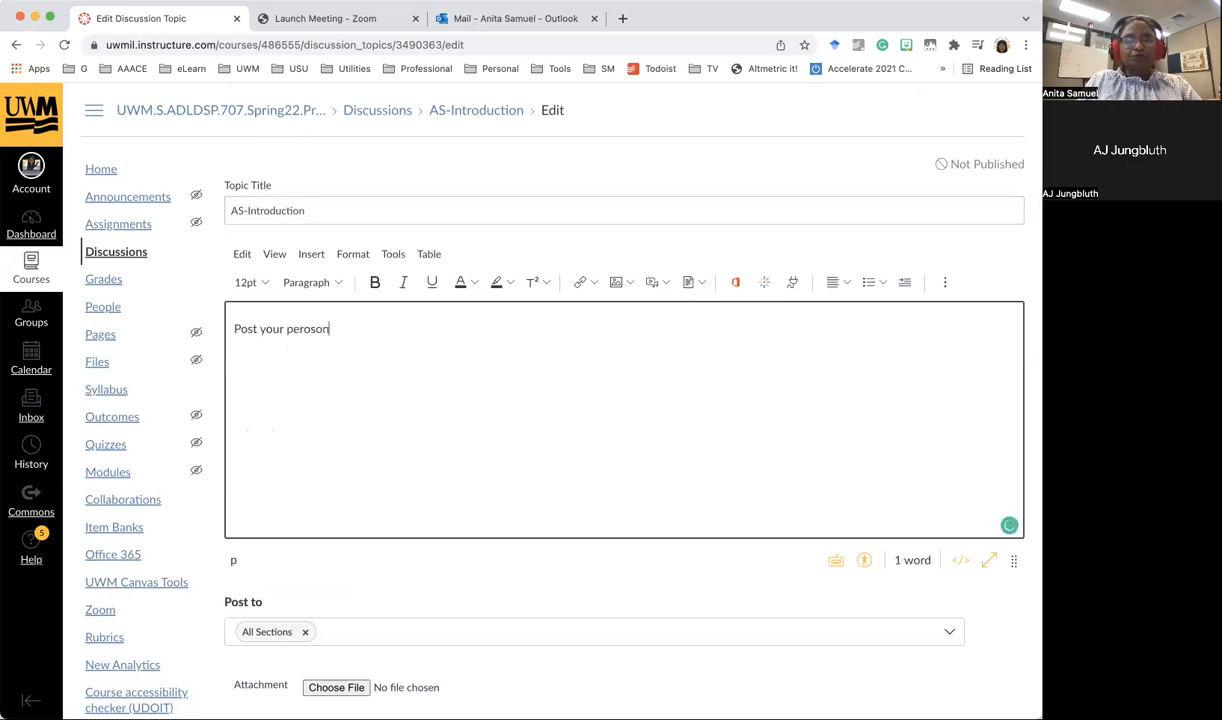
key(BackSpace)
key(BackSpace)
key(BackSpace)
key(BackSpace)
text(soanl introduction.)
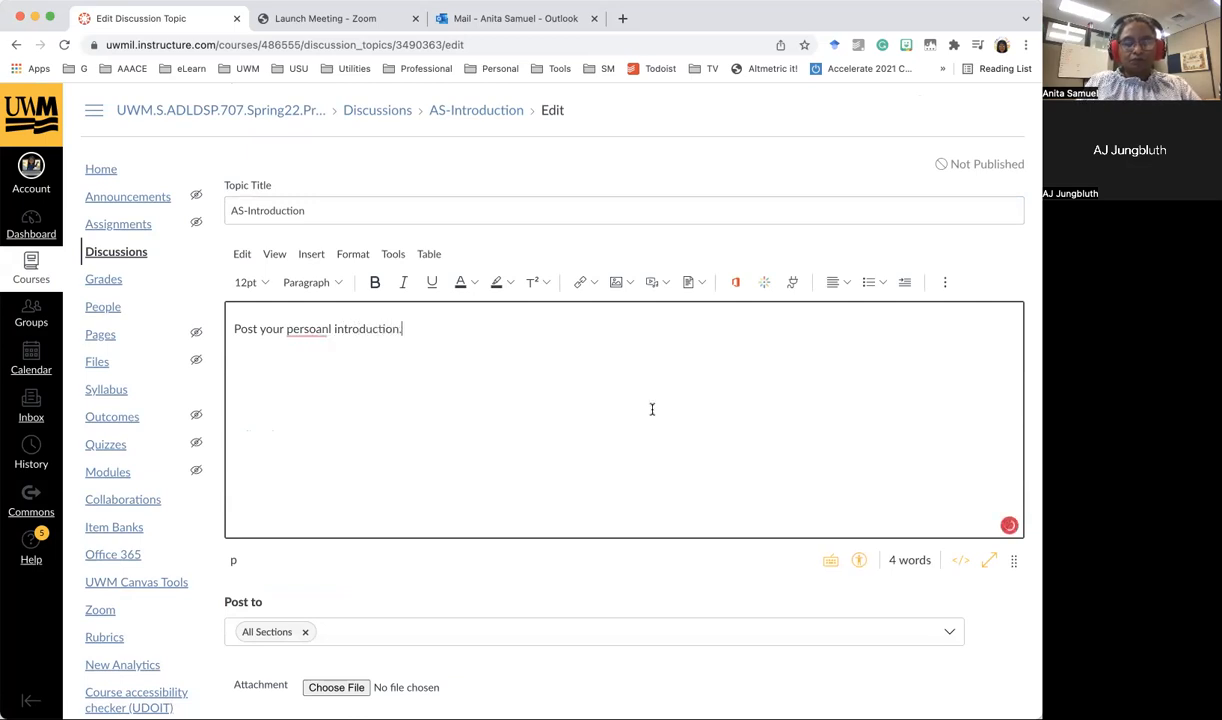
click(312, 354)
Step: Review the posting options of the AS-Introduction discussion, leave them all unselected, and save the topic without publishing it
scroll(466, 416, down, 5)
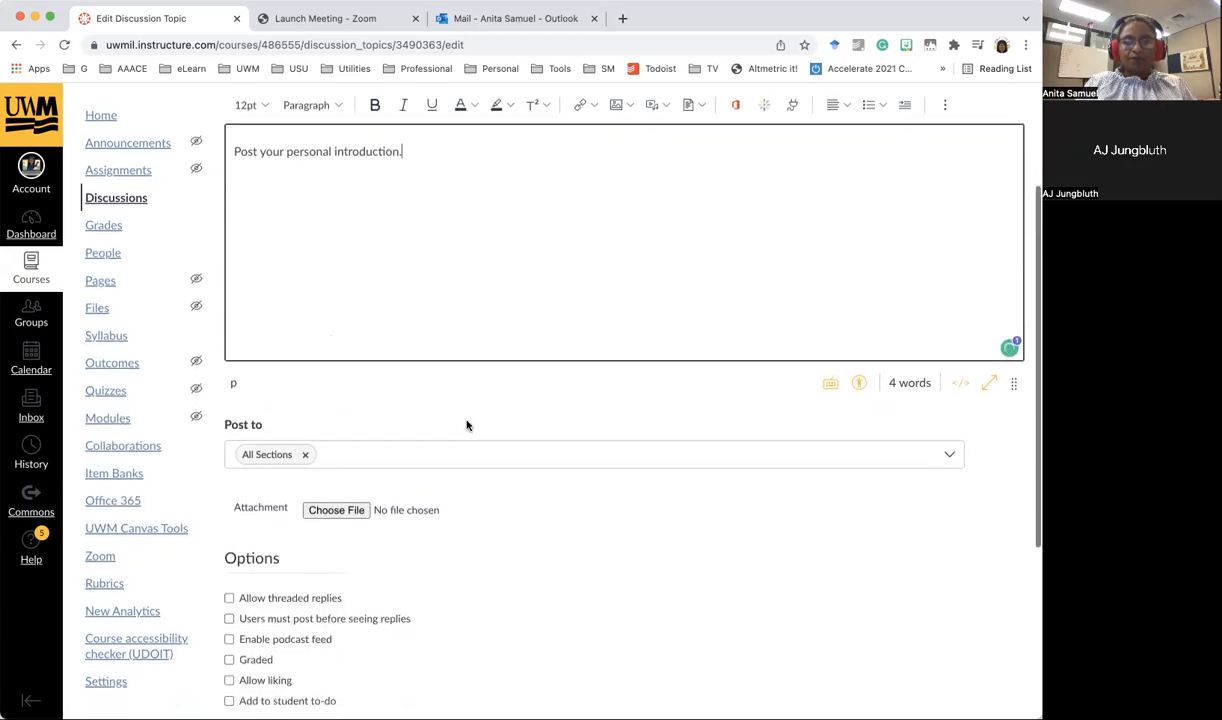
scroll(466, 426, down, 1)
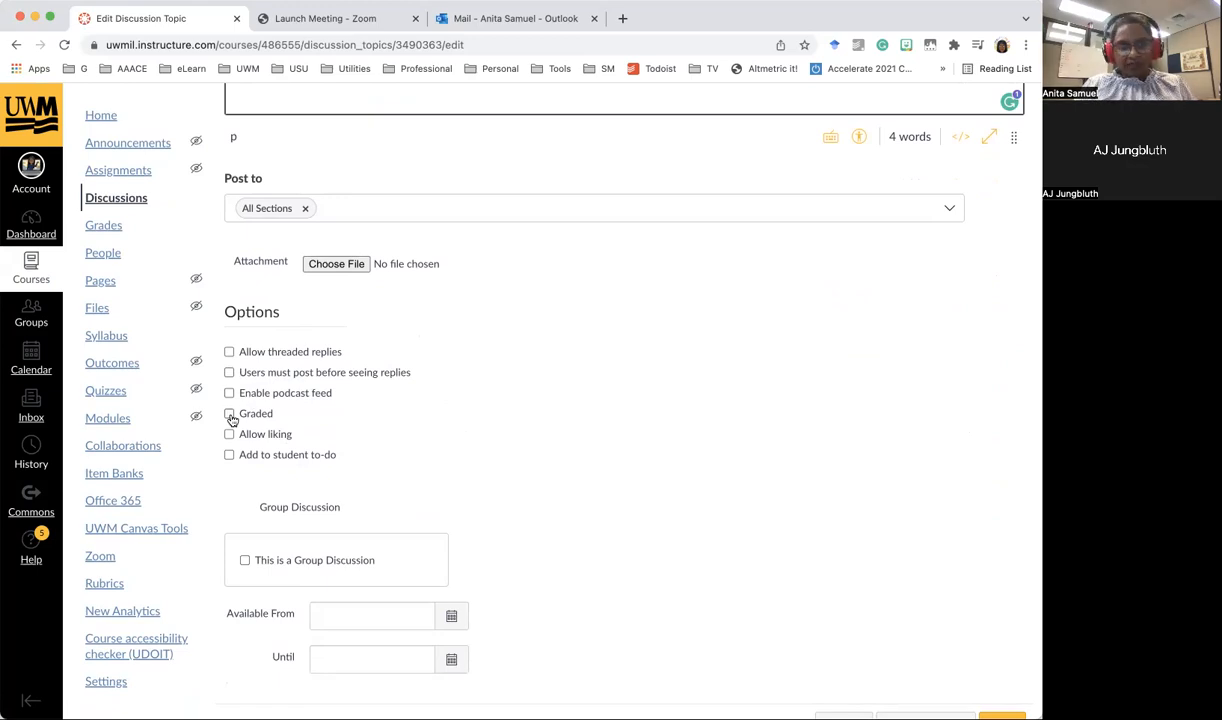
scroll(510, 488, down, 1)
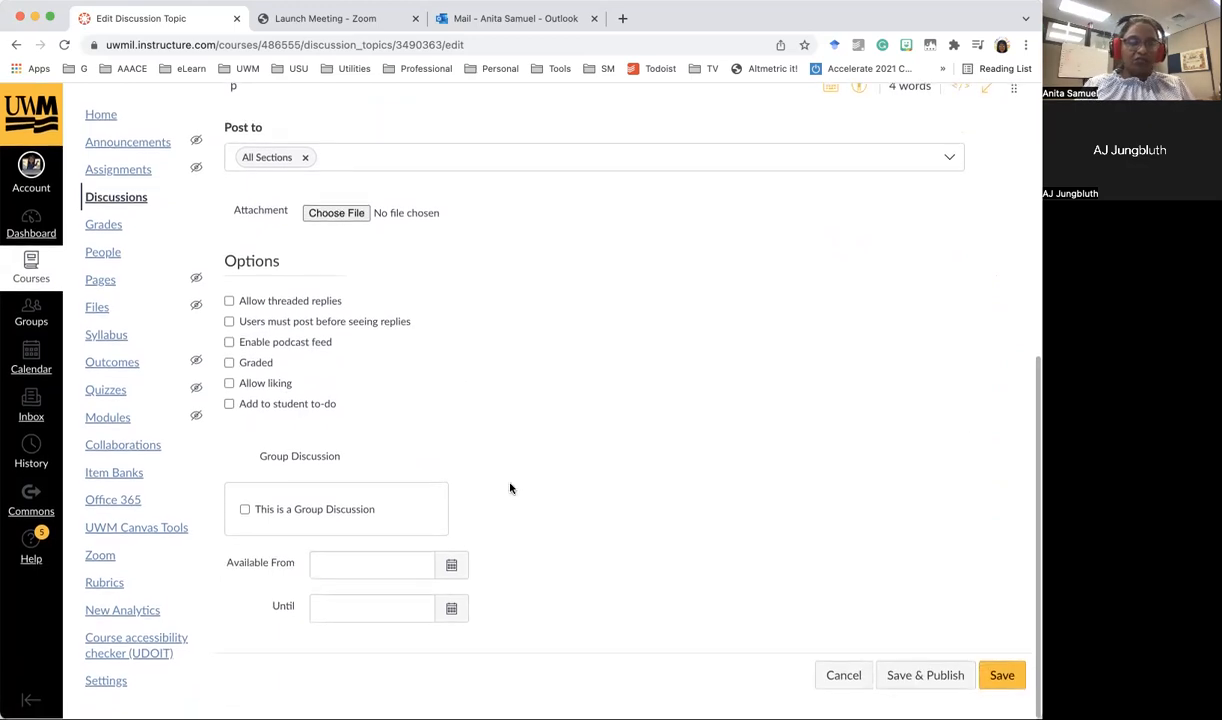
click(1018, 688)
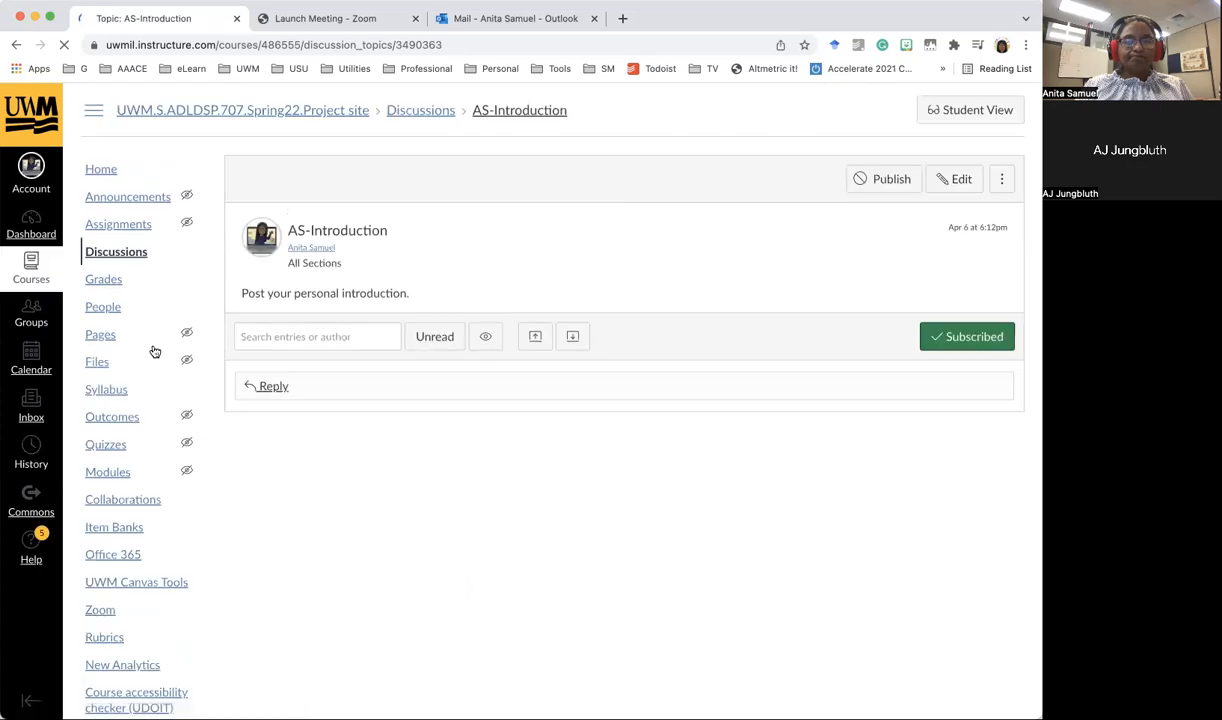
Step: Go back to the course modules and open the test module's AS_Introduction page for editing
click(108, 472)
scroll(510, 645, down, 8)
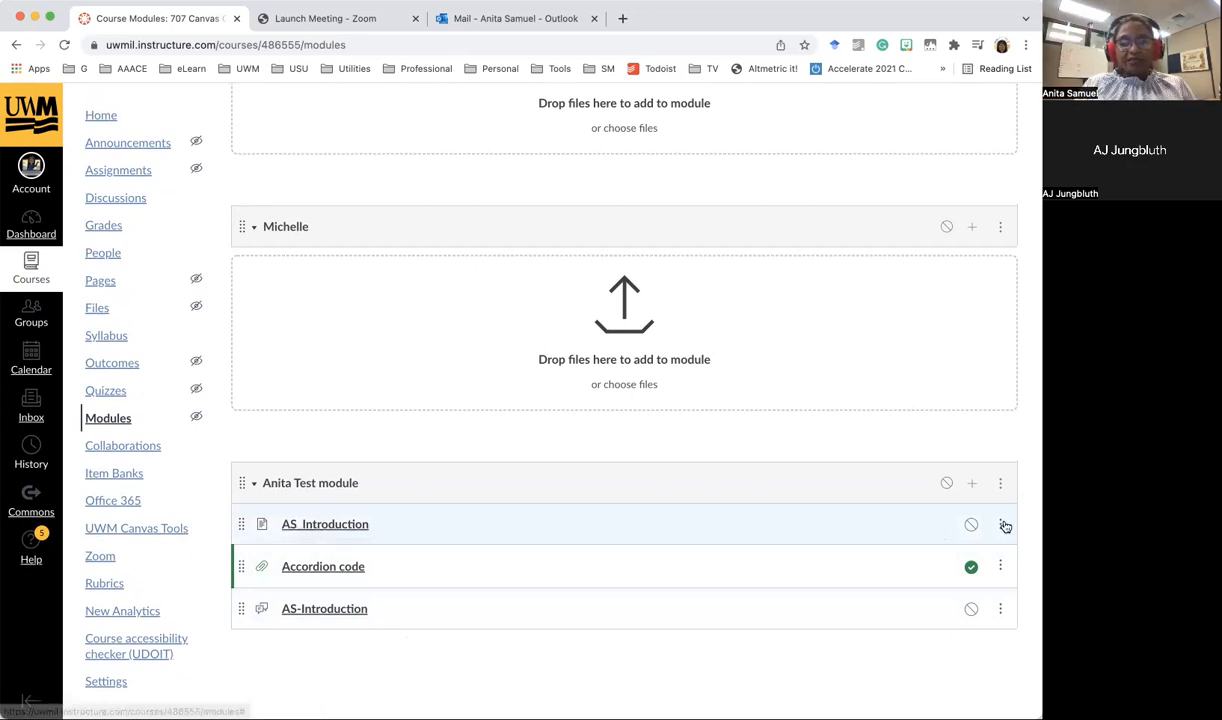
click(330, 524)
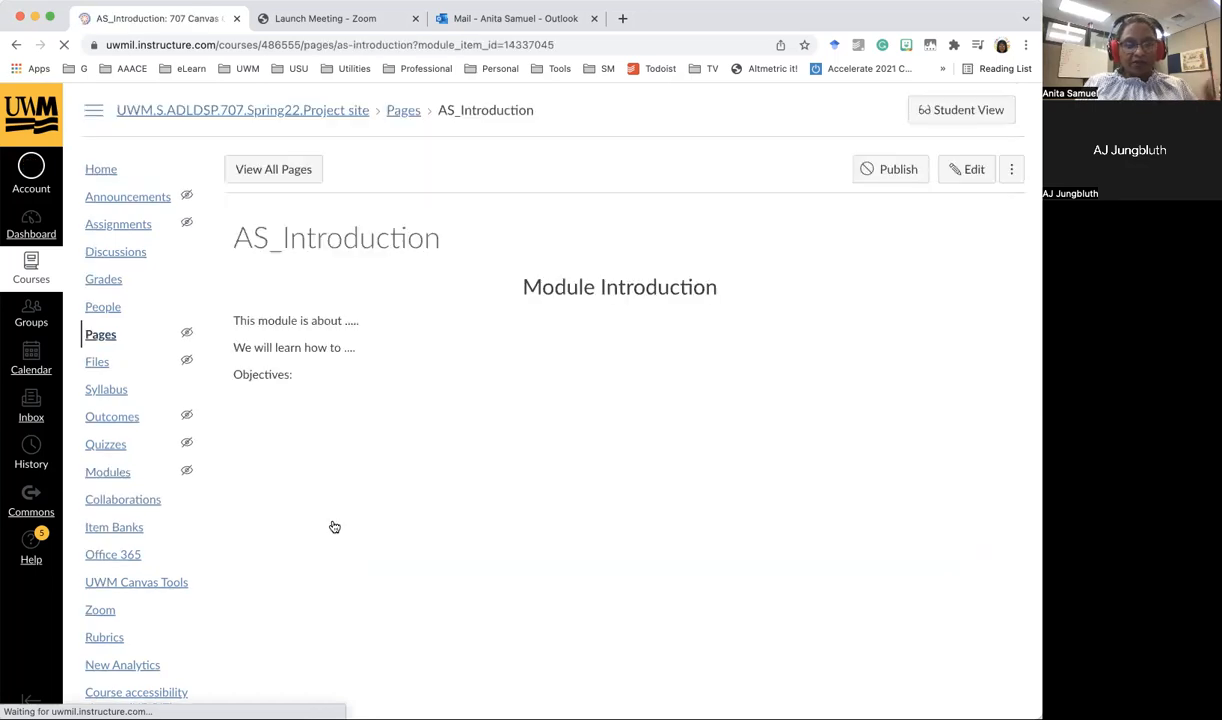
click(958, 186)
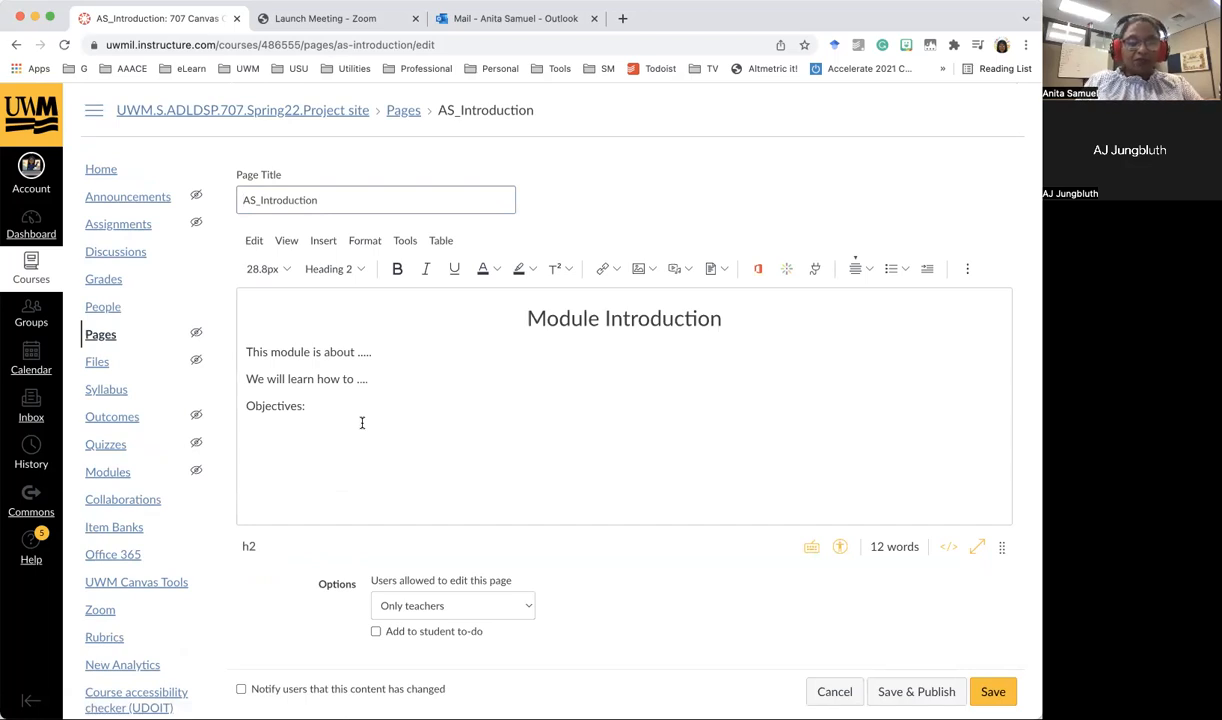
Step: Add the lines 1, 2 and 3 under "Objectives:", followed by a "Read:" label below a gap
click(335, 420)
text(1)
key(Return)
text(2)
key(Return)
text(3)
key(Return)
key(Return)
text(Read:)
key(Return)
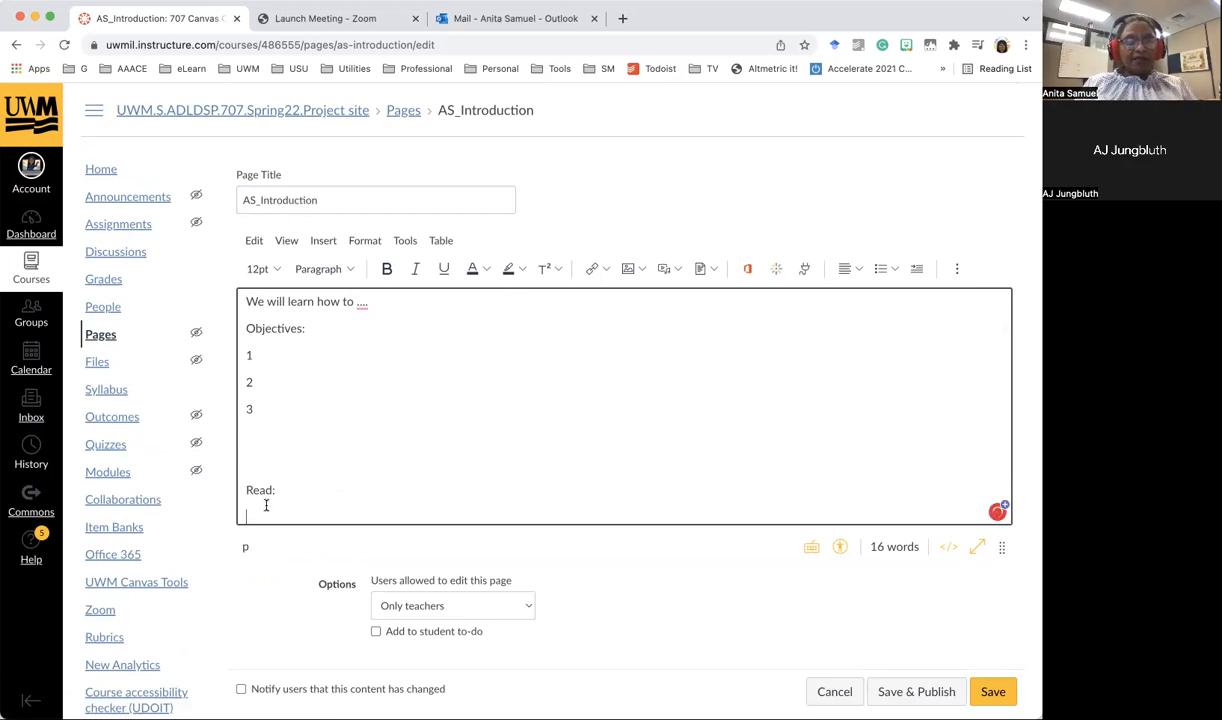
Step: Insert a link to canvas accordion.docx from the course files under the "Read:" label
click(606, 271)
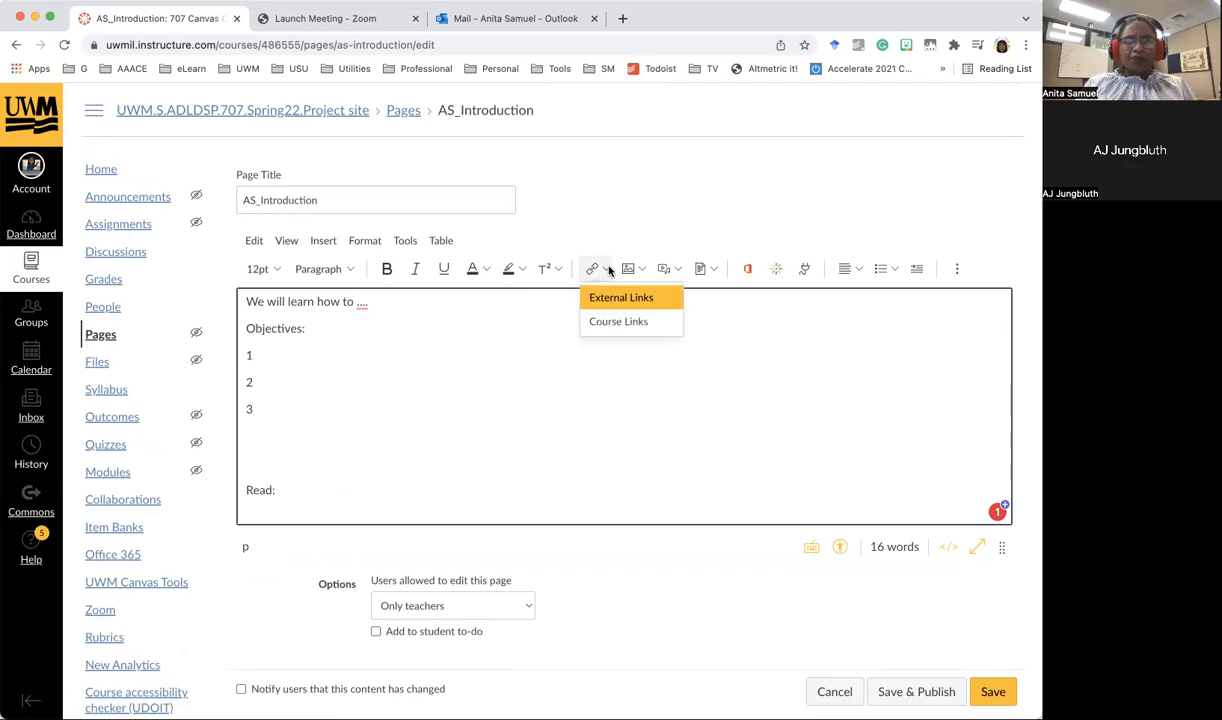
click(612, 322)
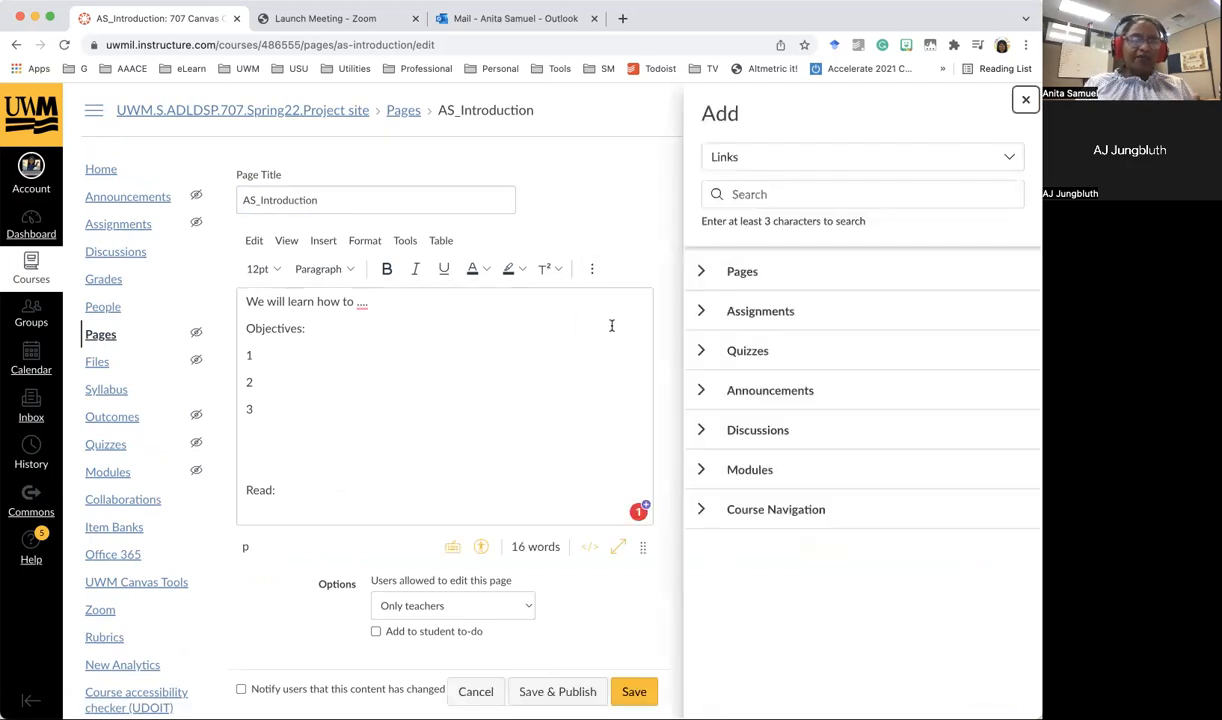
click(822, 160)
click(799, 212)
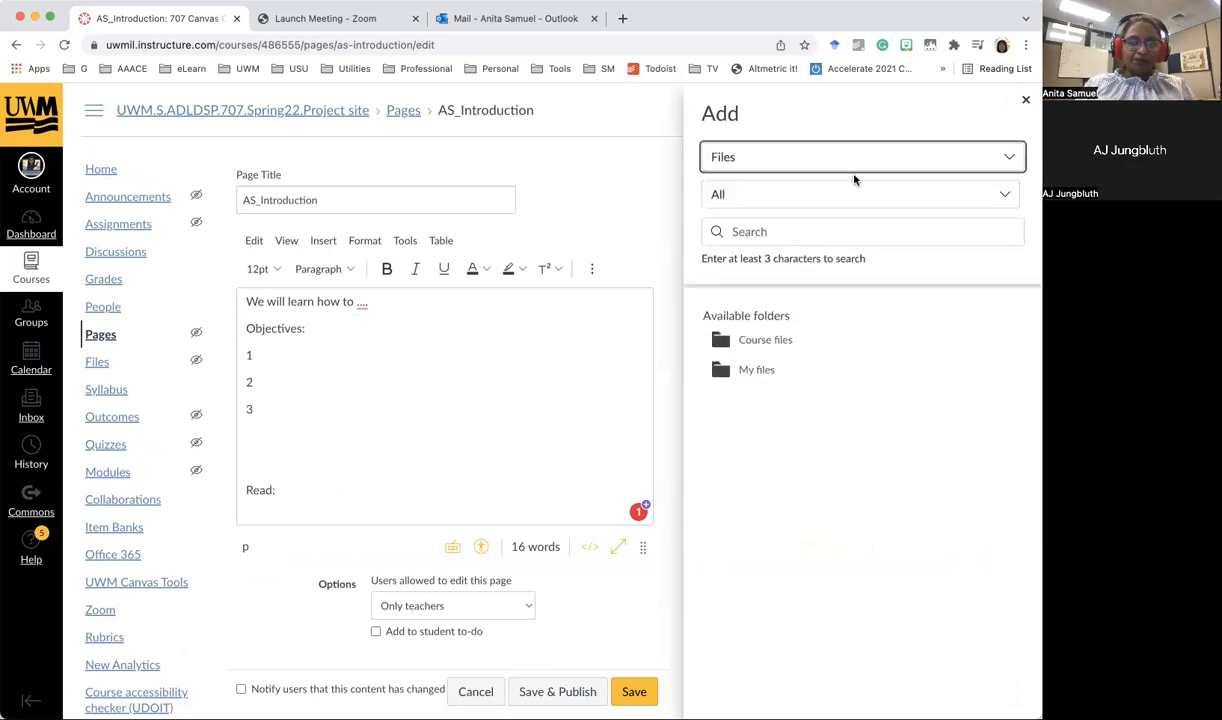
click(788, 340)
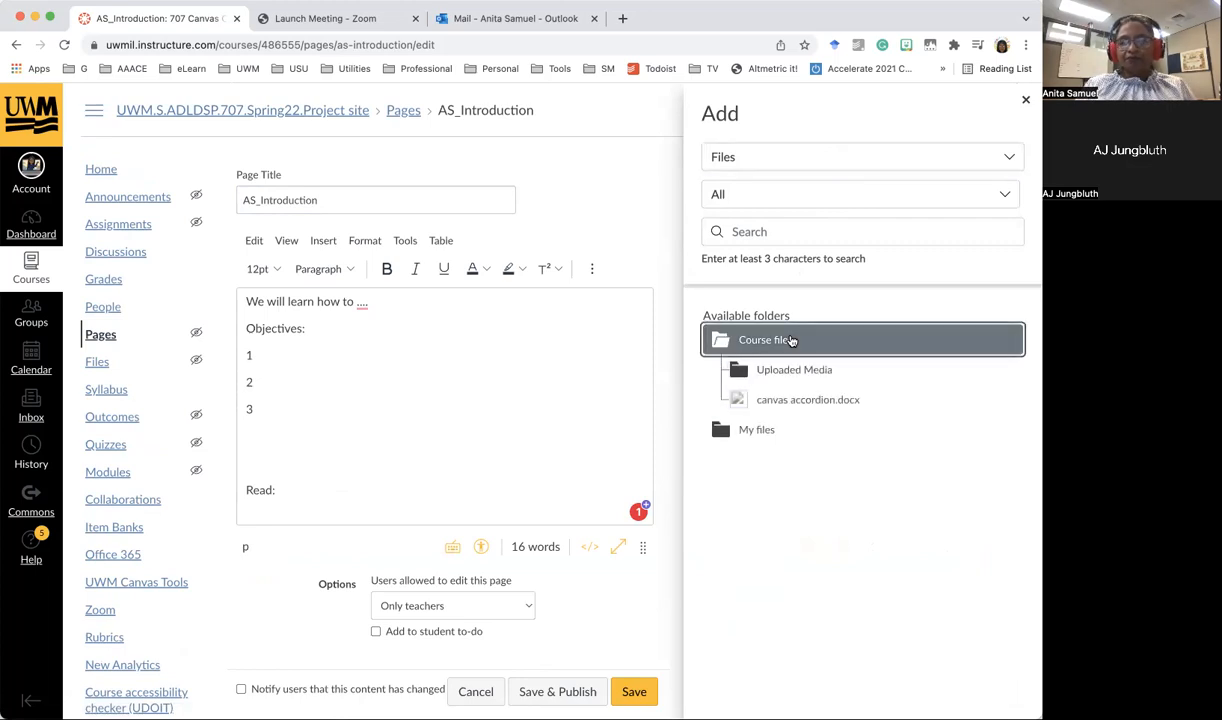
click(831, 408)
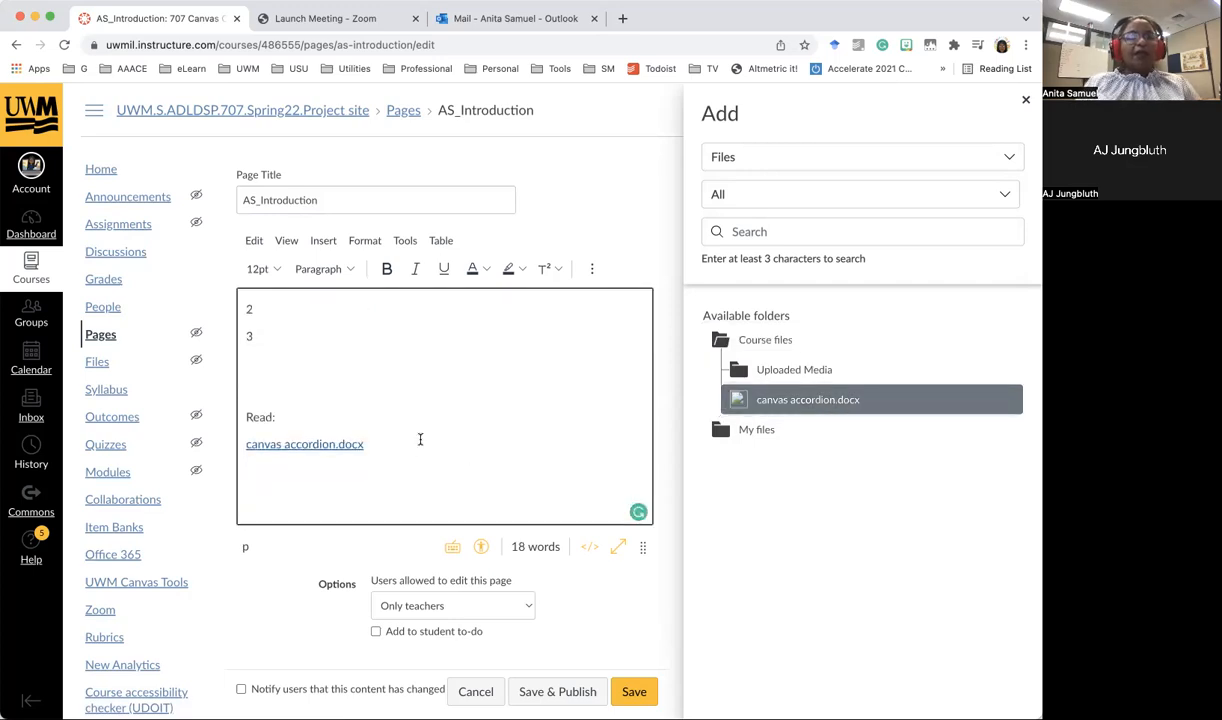
Step: Add a "Discussion:" label below the file link and insert a course link to the AS-Introduction discussion under it
click(387, 447)
key(Return)
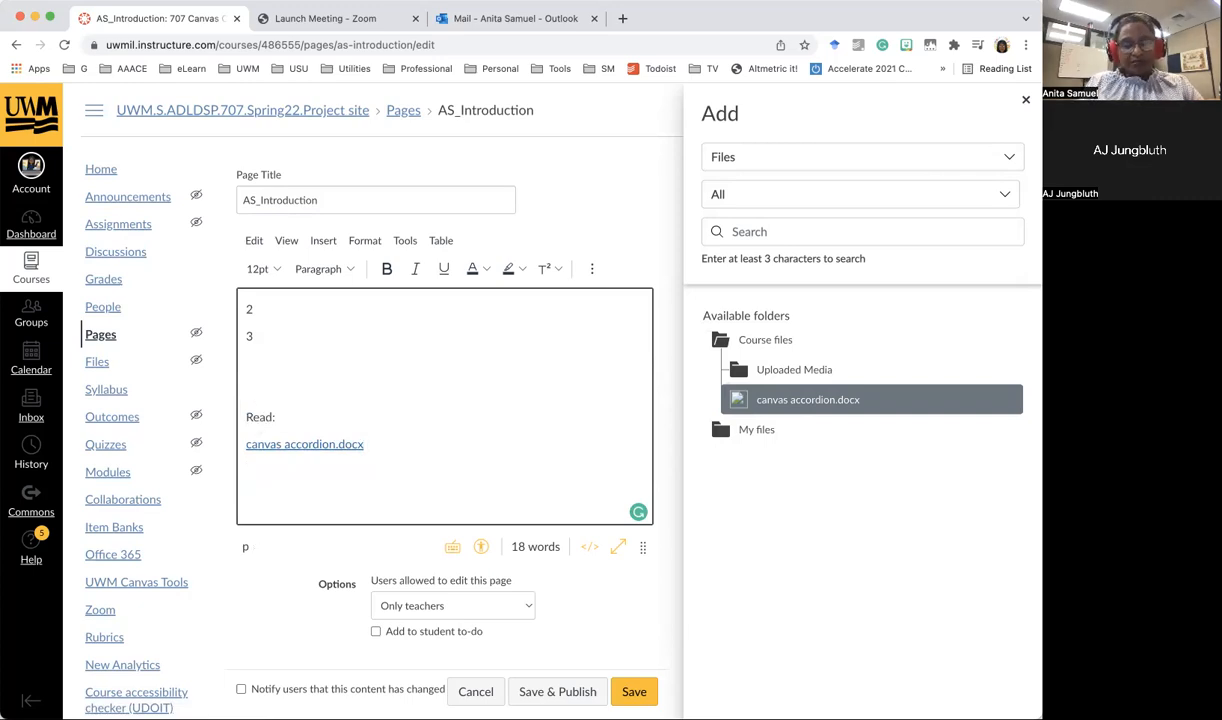
text(Discussion:)
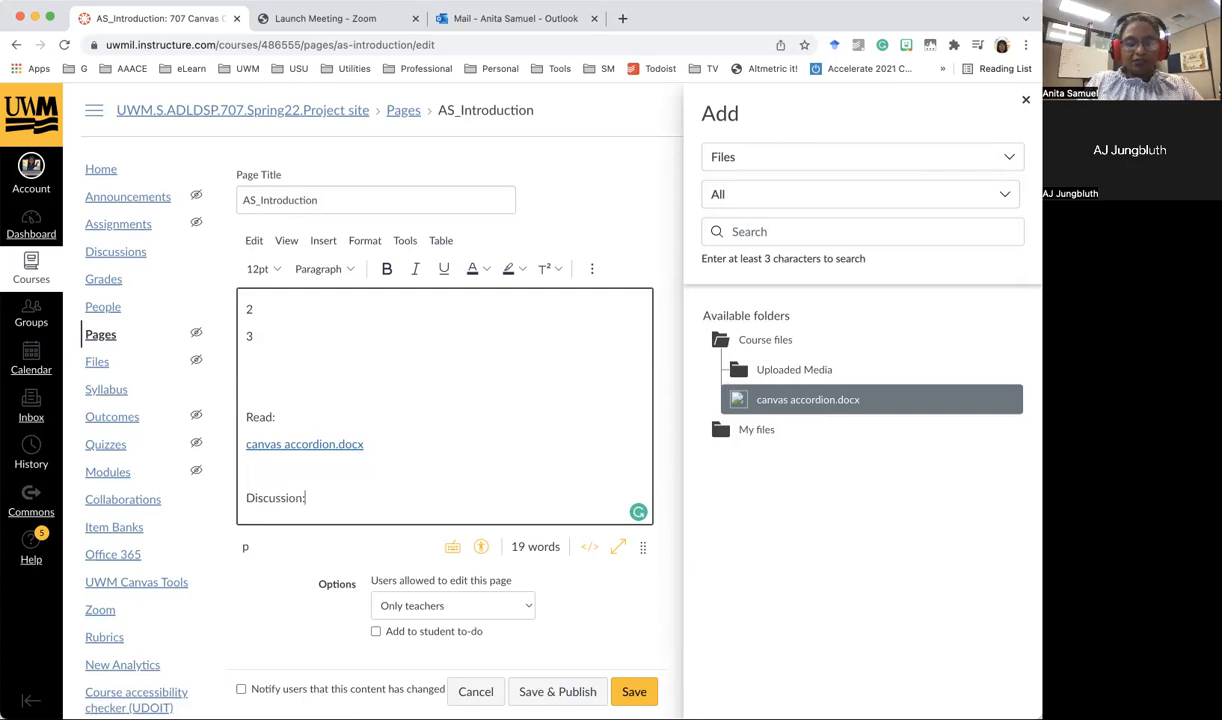
key(Return)
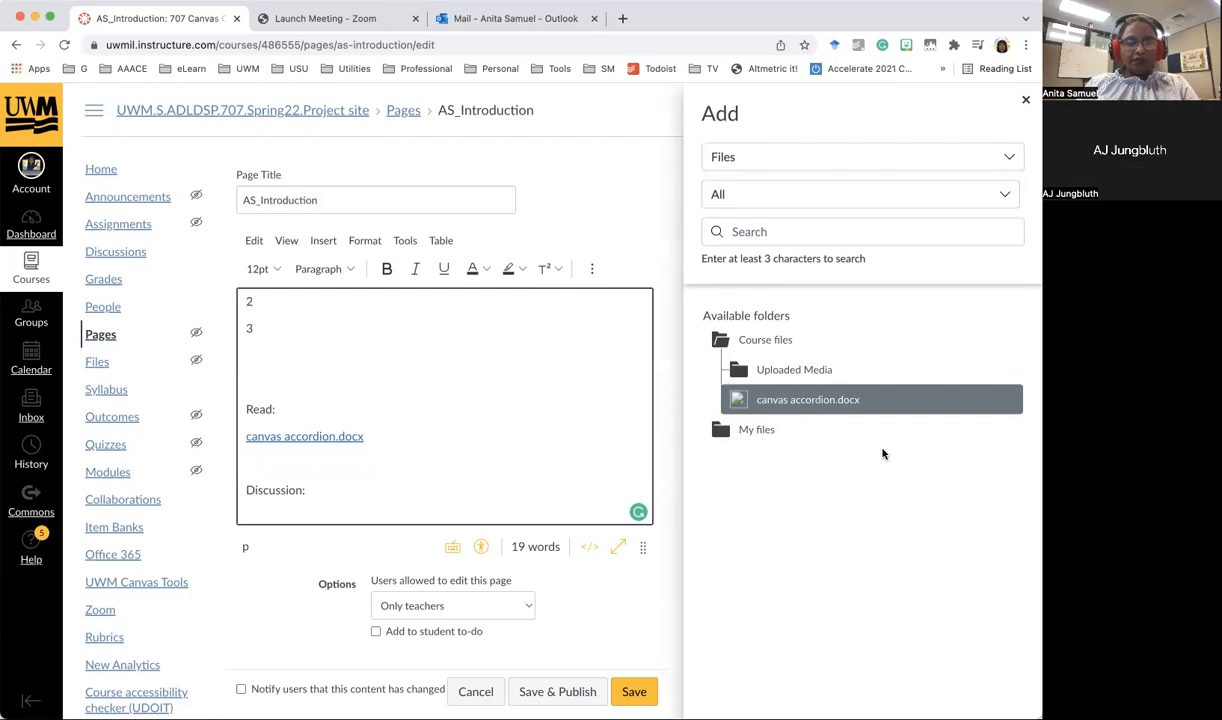
click(878, 157)
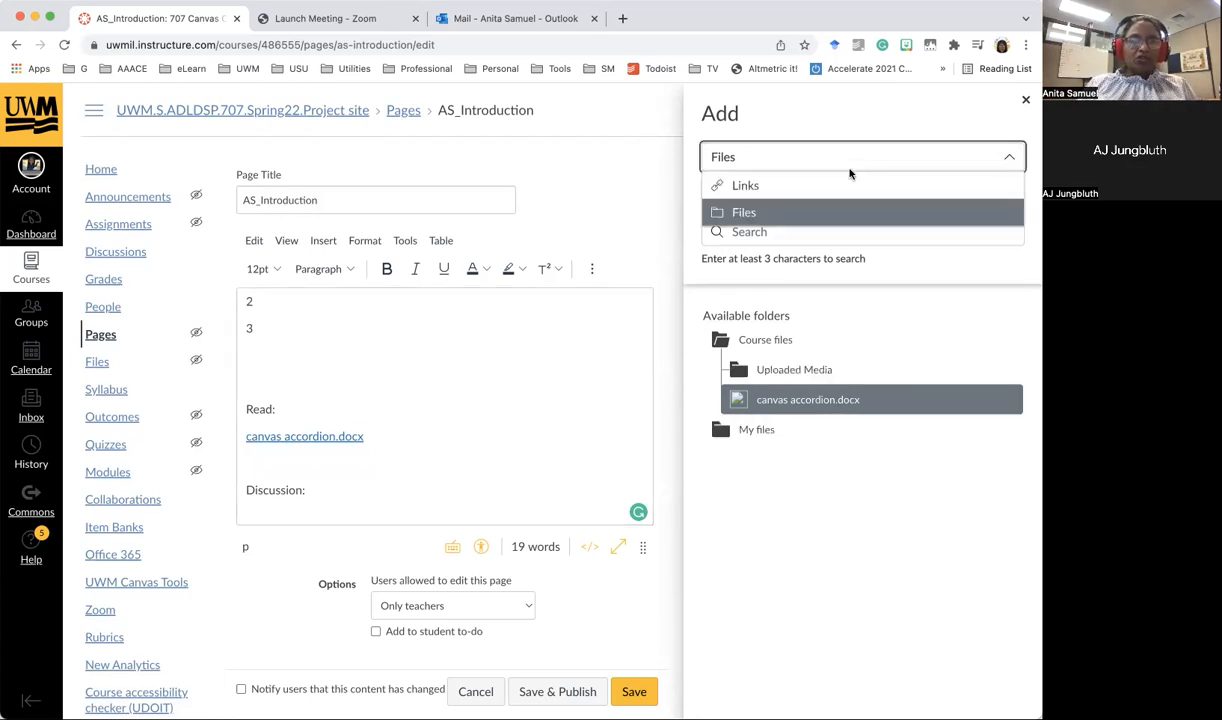
click(845, 186)
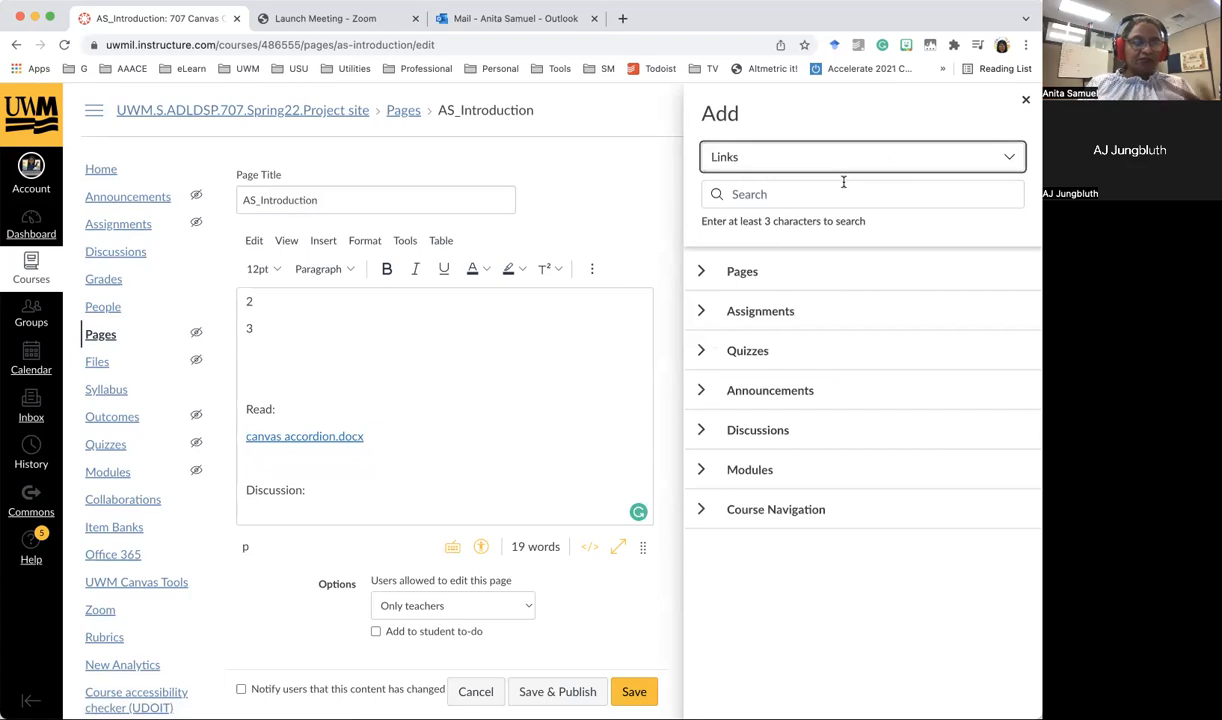
click(703, 431)
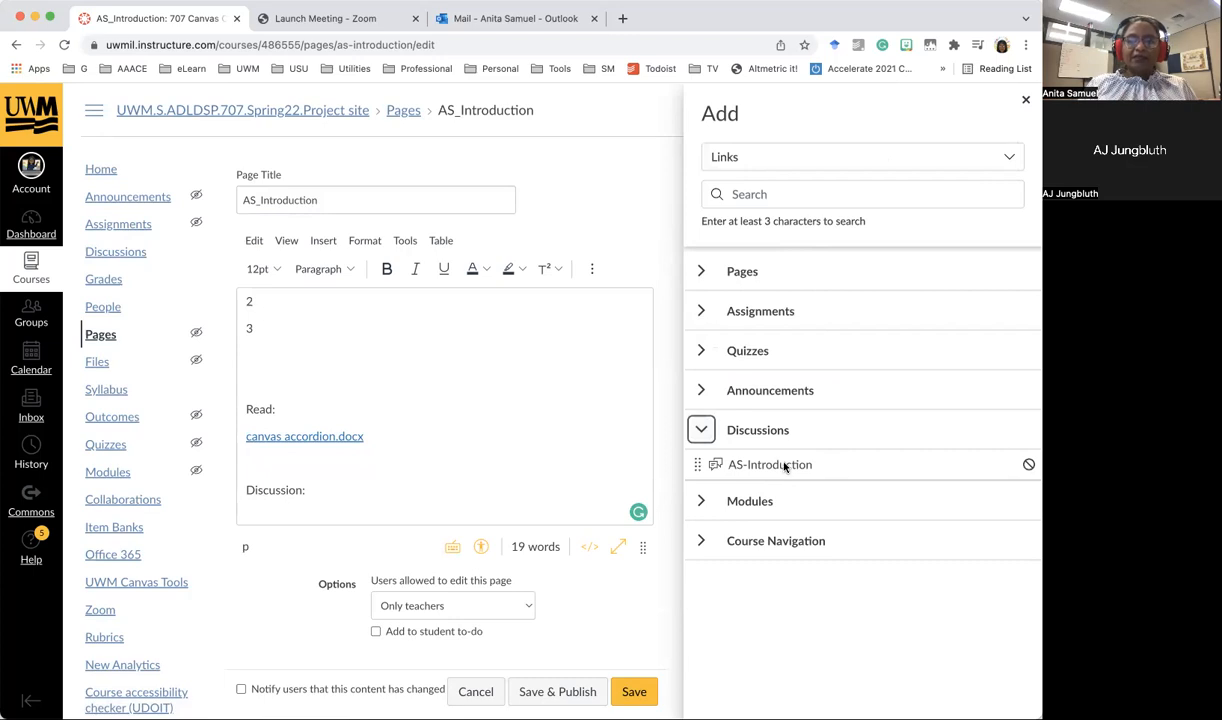
click(781, 467)
Step: Save the AS_Introduction page without publishing it and return to the test module in the modules list
scroll(523, 484, down, 1)
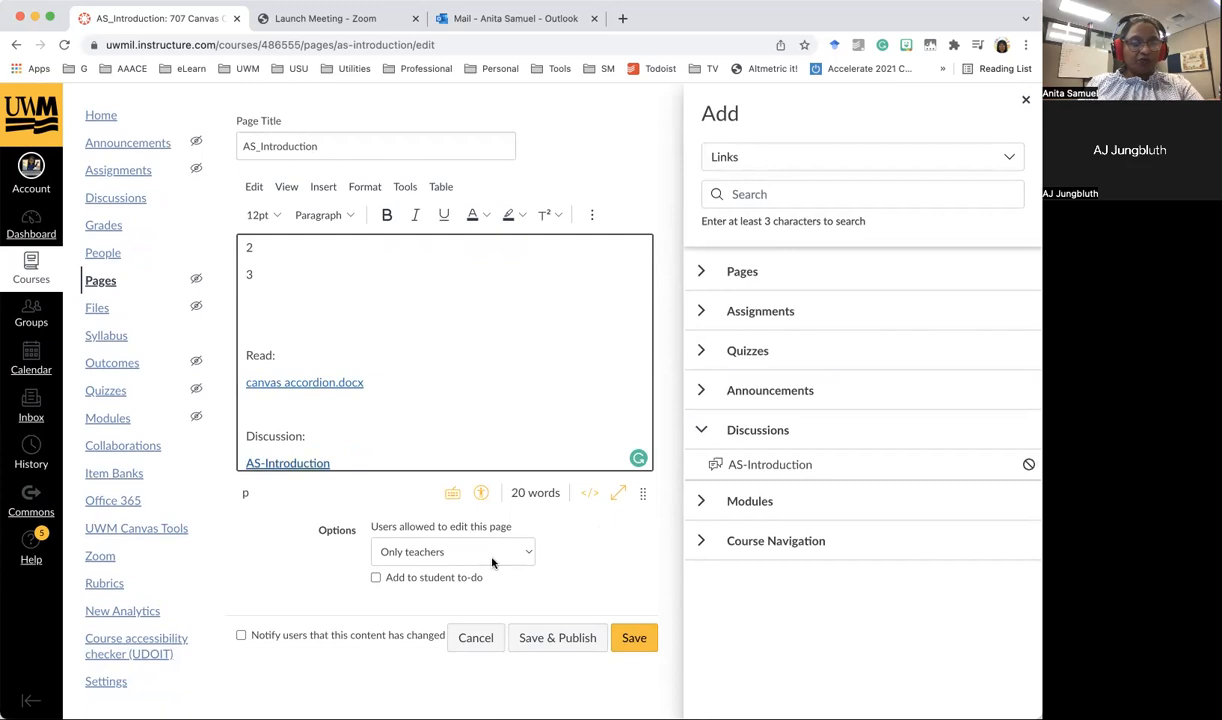
click(634, 638)
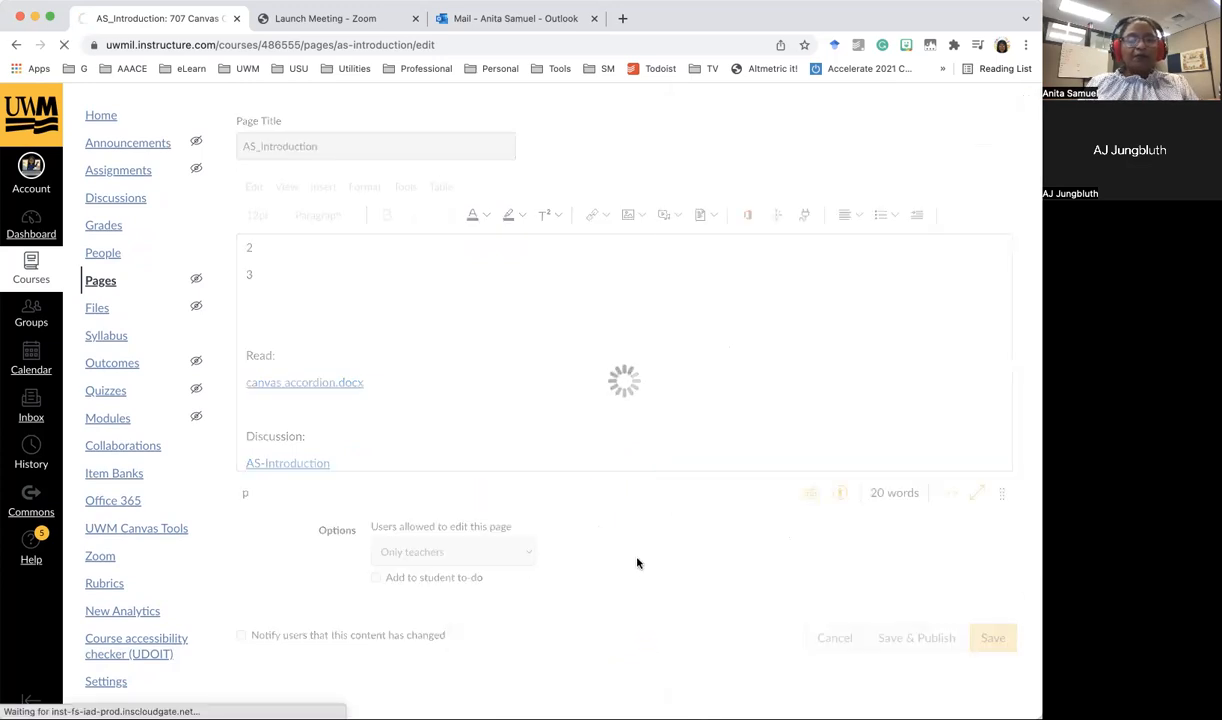
scroll(595, 442, down, 1)
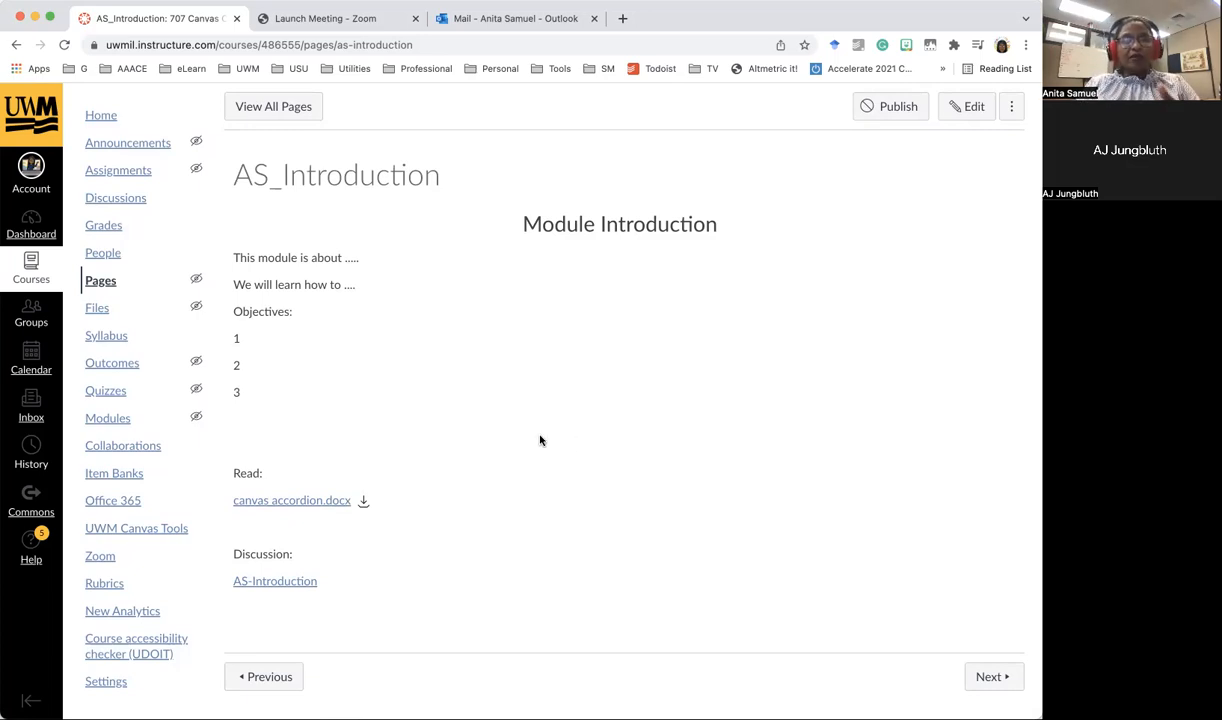
click(110, 416)
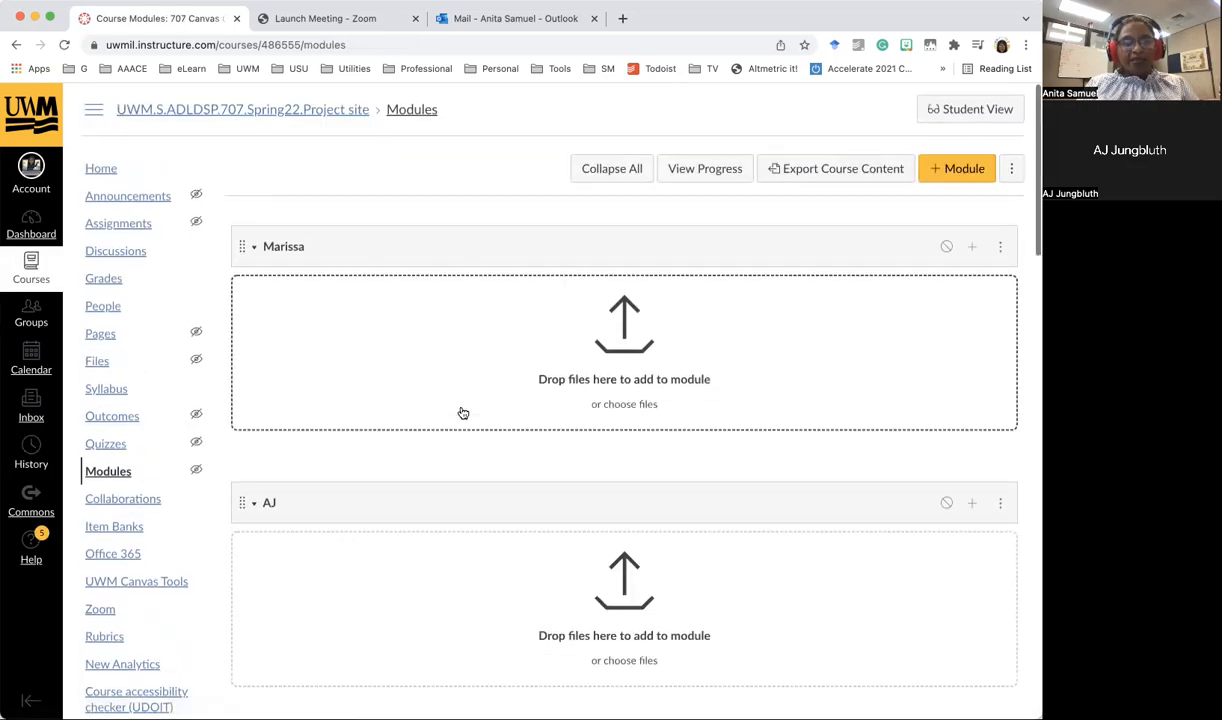
scroll(462, 414, down, 10)
scroll(462, 413, down, 5)
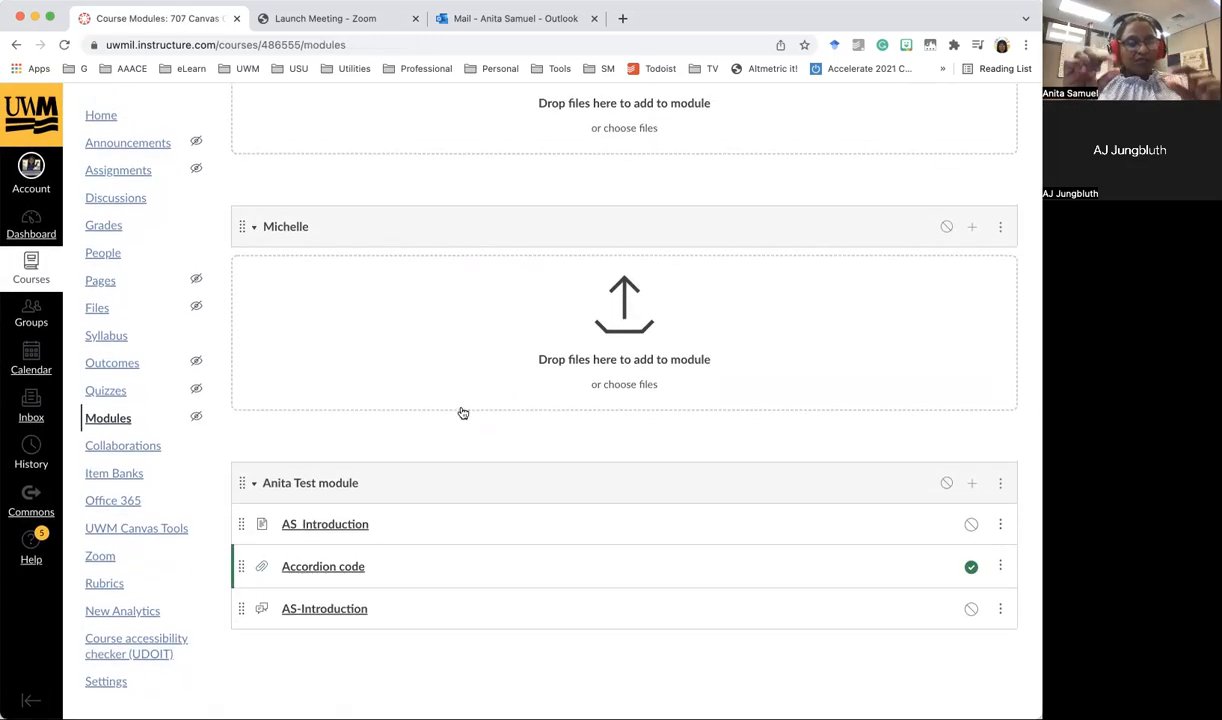